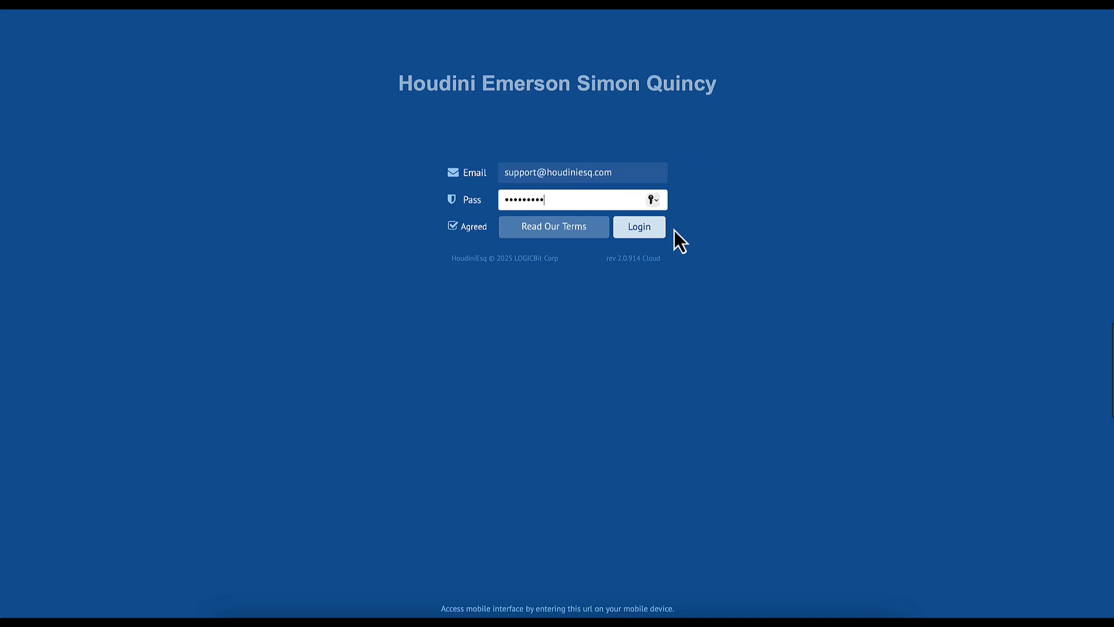
- Log in and open PerformanceContractFinal.pdf from the documents of the Warren Medical Instruments LLC matter
left_click(651, 228)
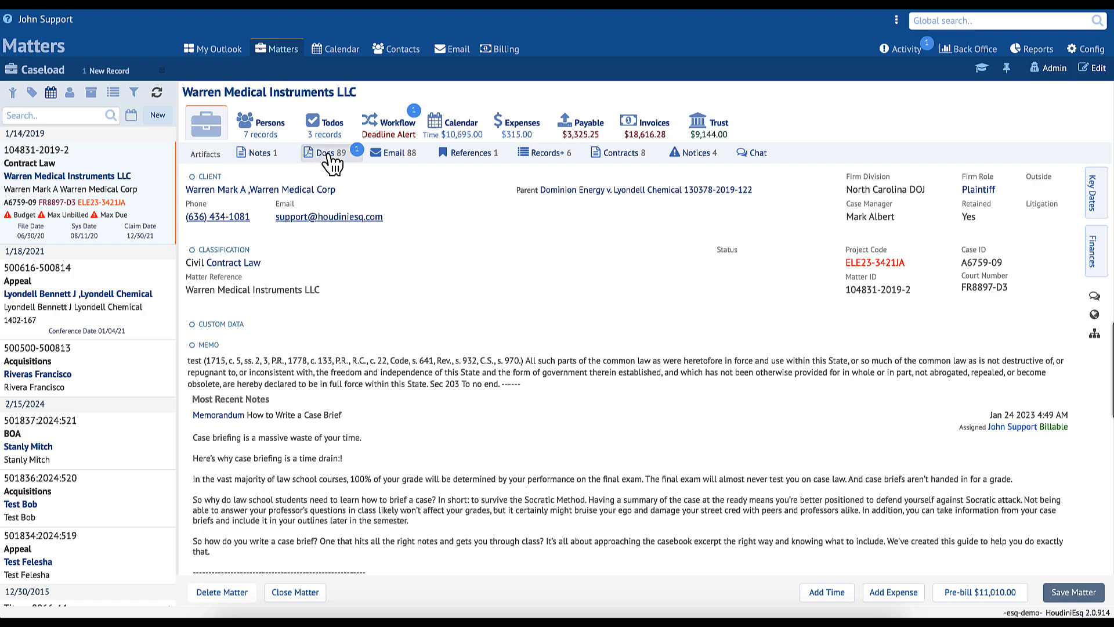
left_click(334, 157)
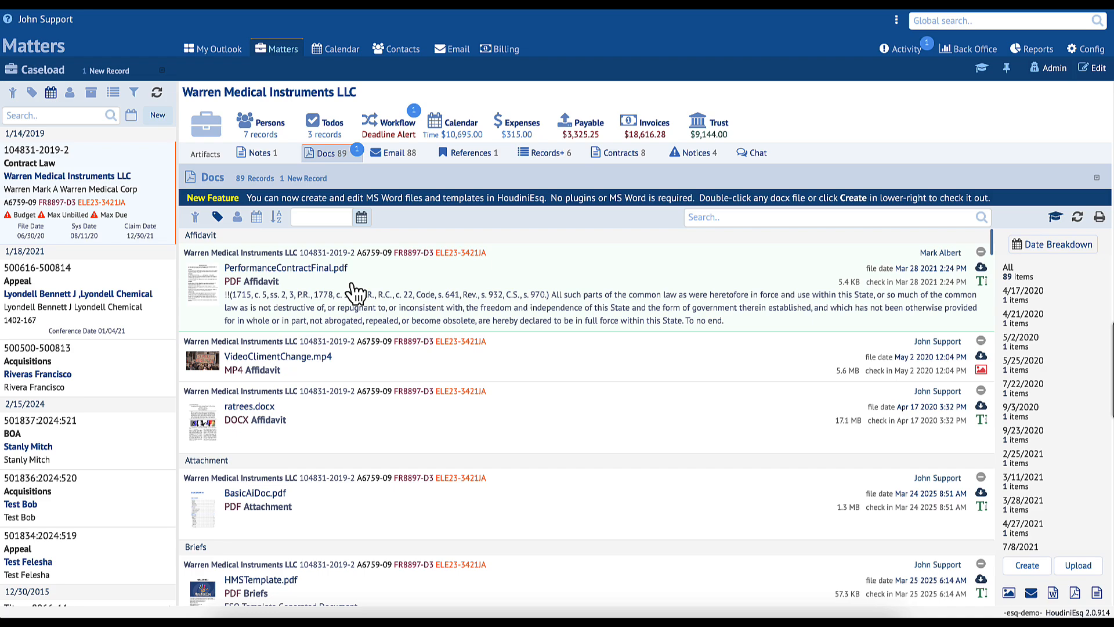
left_click(605, 284)
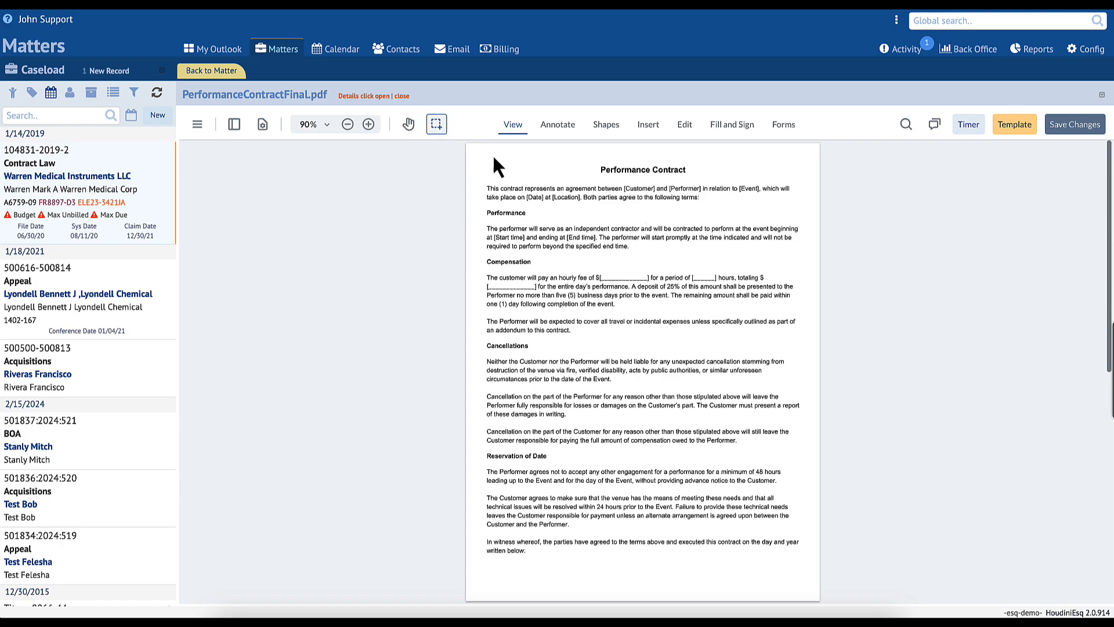
scroll(720, 284, "down", 4)
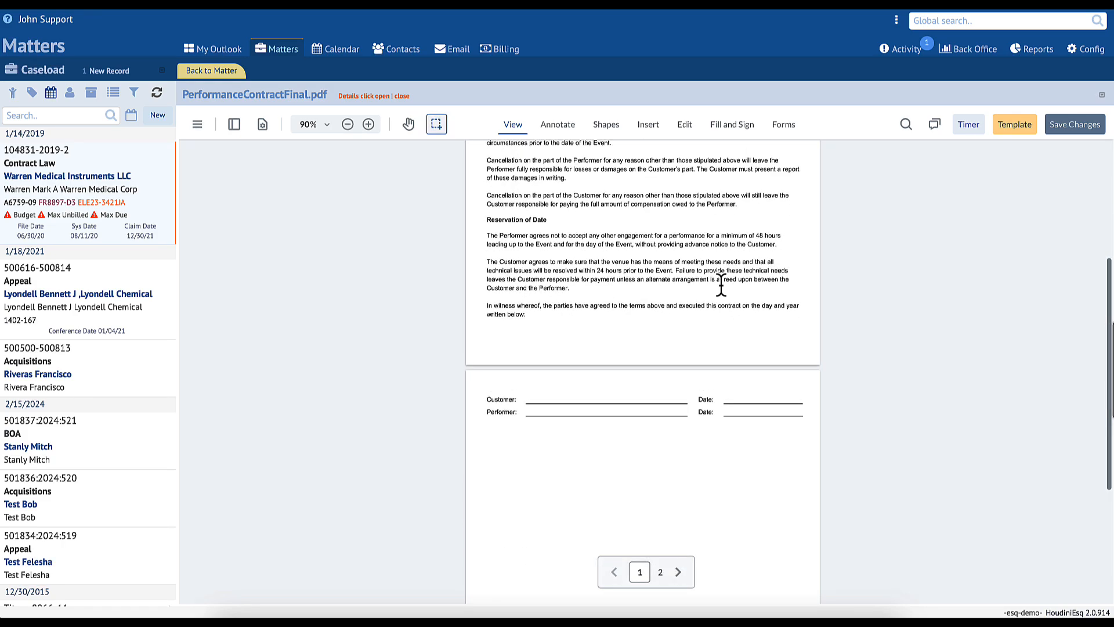
scroll(720, 284, "up", 4)
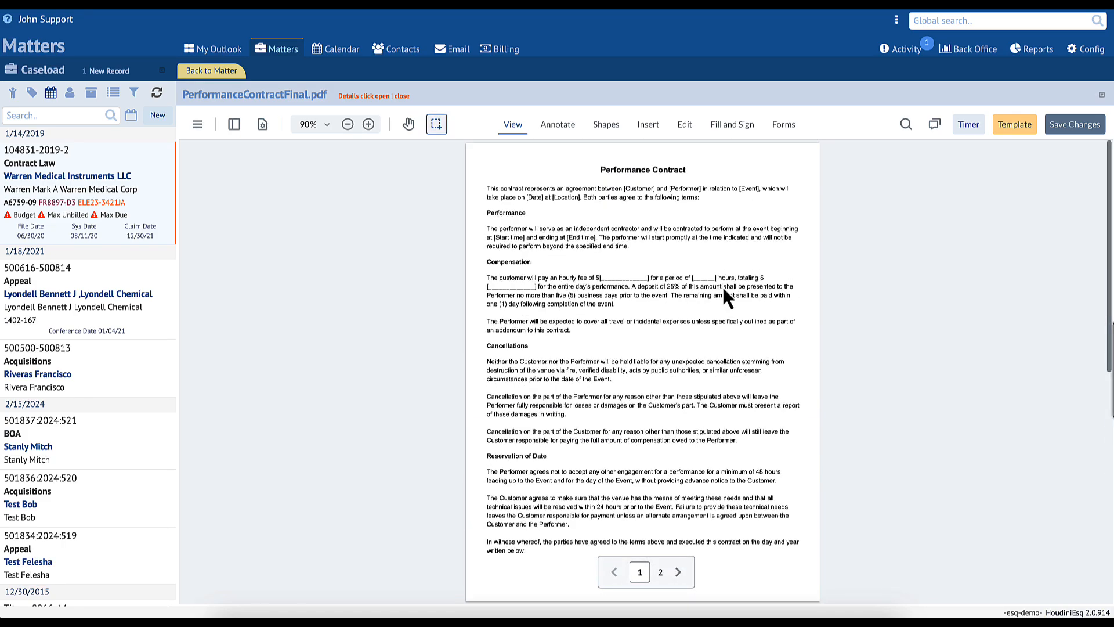
- Highlight the "Performance" heading in the contract, underline the paragraph below it, and save the changes
left_click(572, 129)
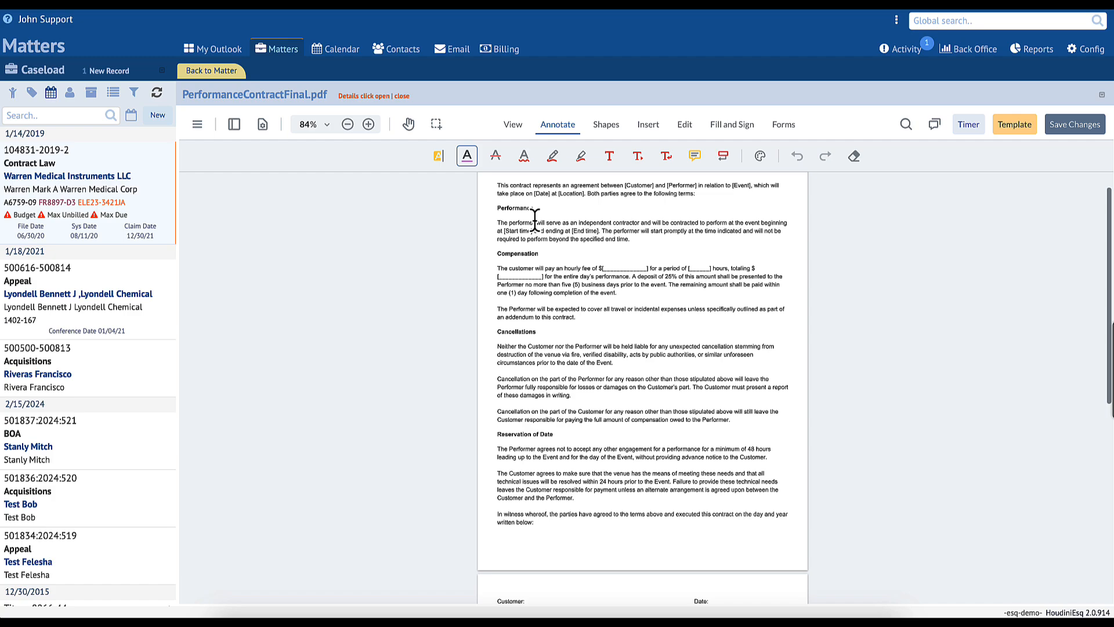
left_click(440, 156)
left_click_drag(499, 208, 534, 208)
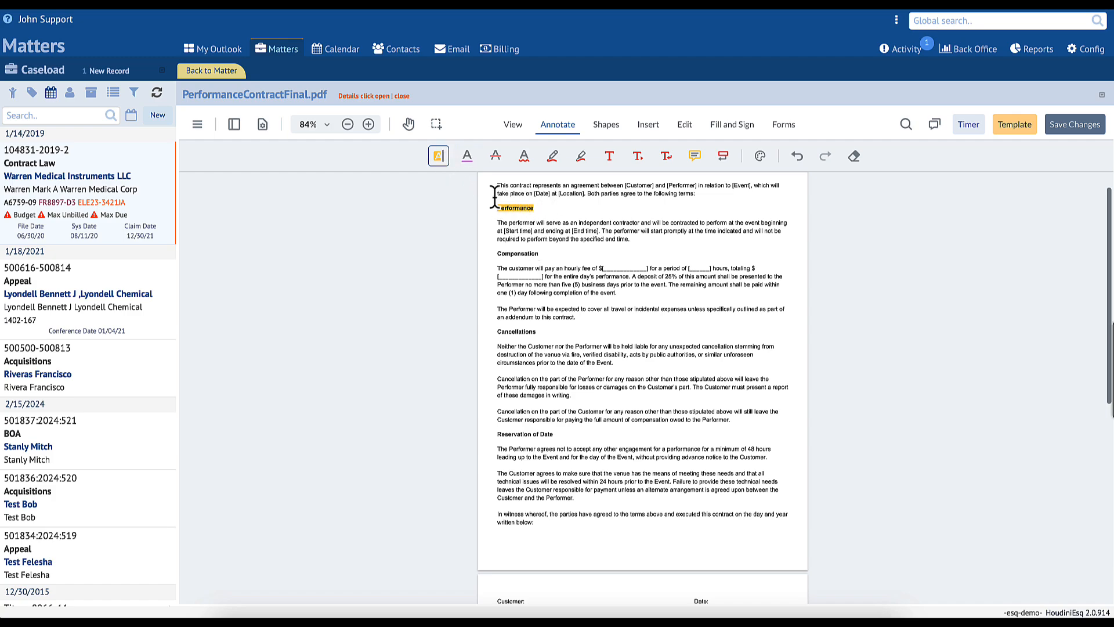
left_click(467, 156)
left_click_drag(498, 222, 630, 239)
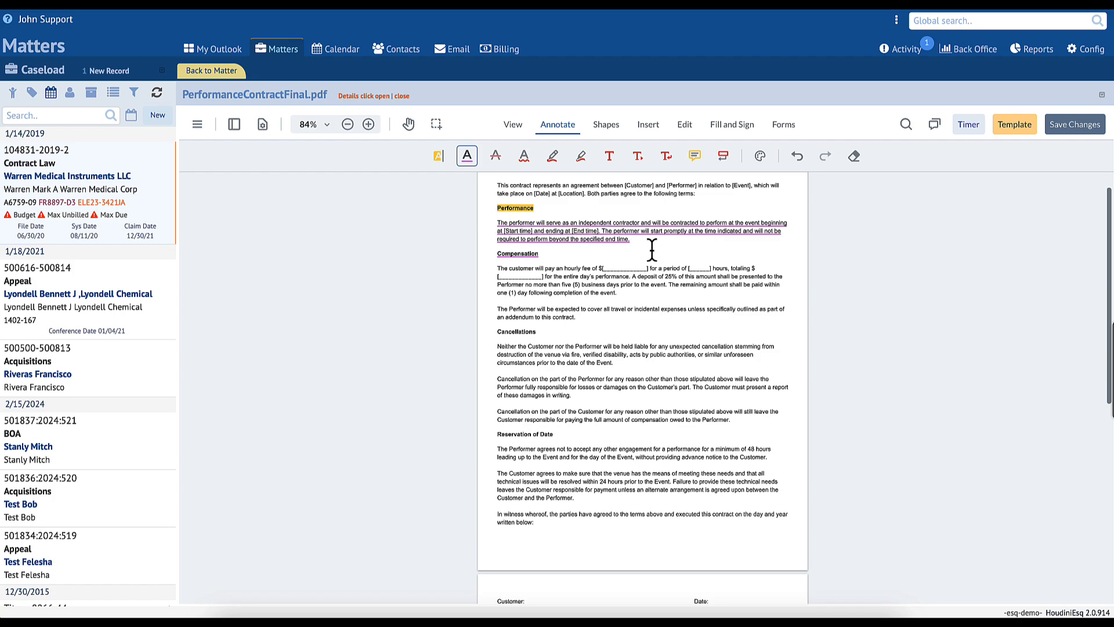
left_click(1085, 124)
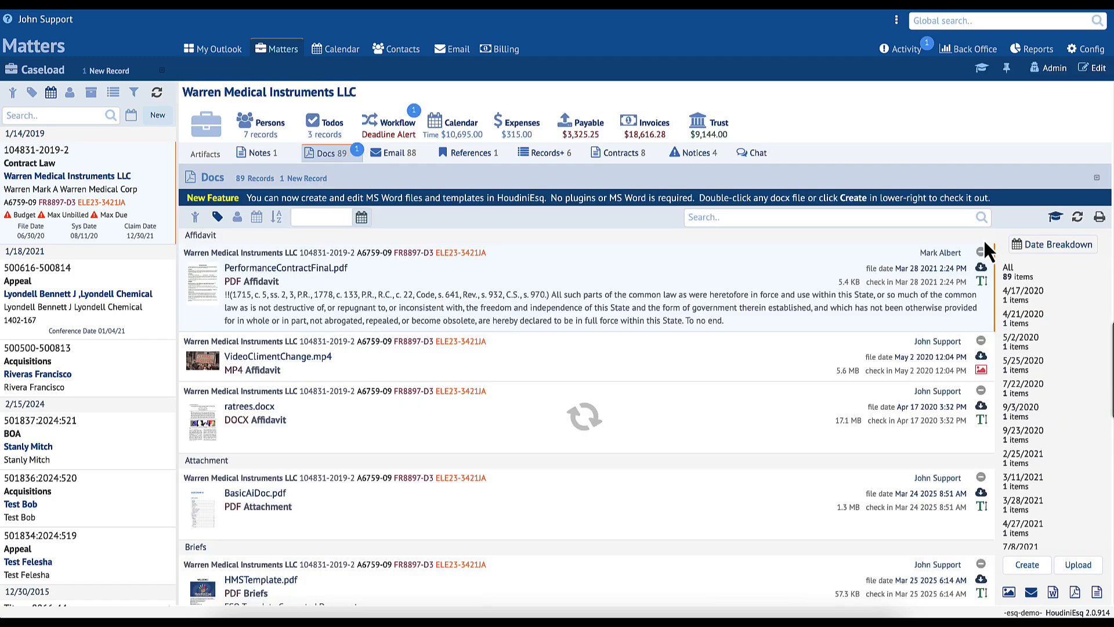
- Compare the newly saved and original versions of PerformanceContractFinal.pdf, and return to the matter's document list
double_click(654, 299)
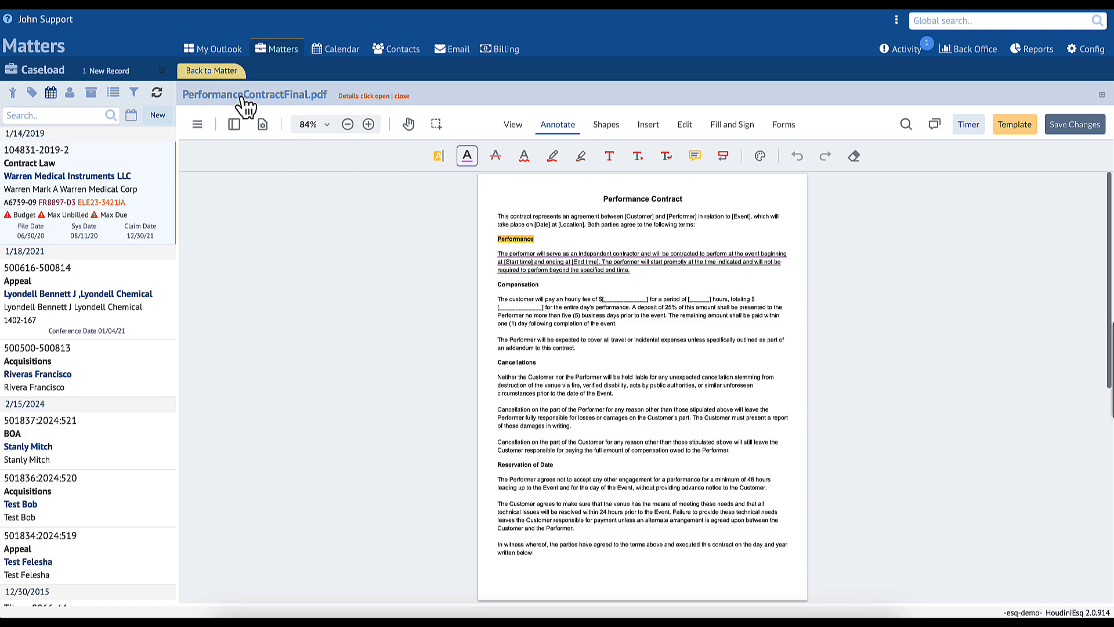
left_click(225, 72)
double_click(496, 355)
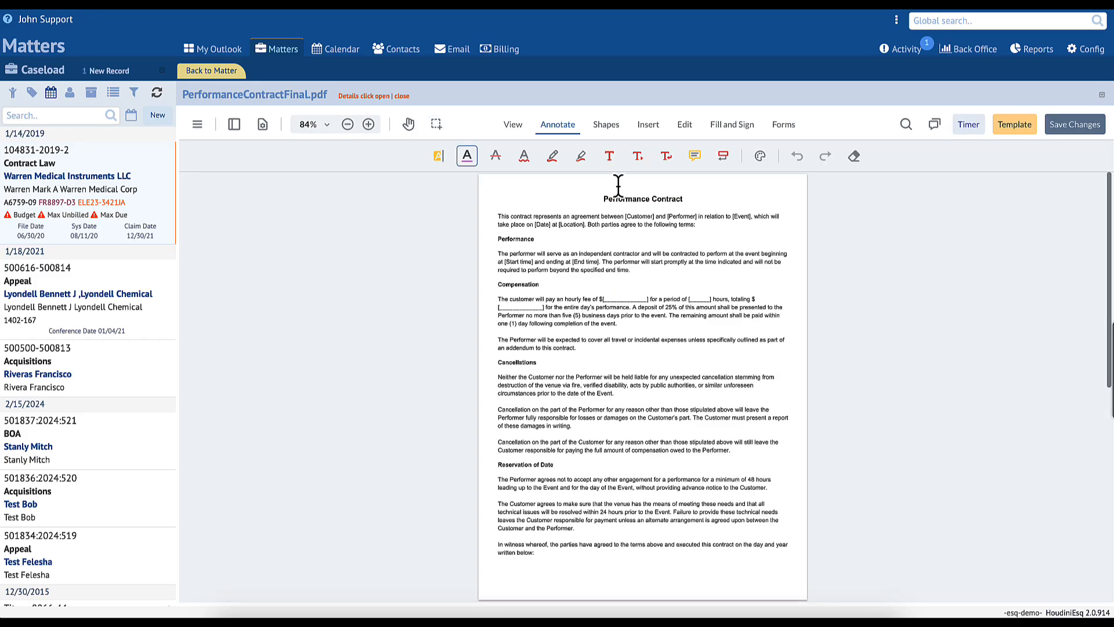
left_click(207, 72)
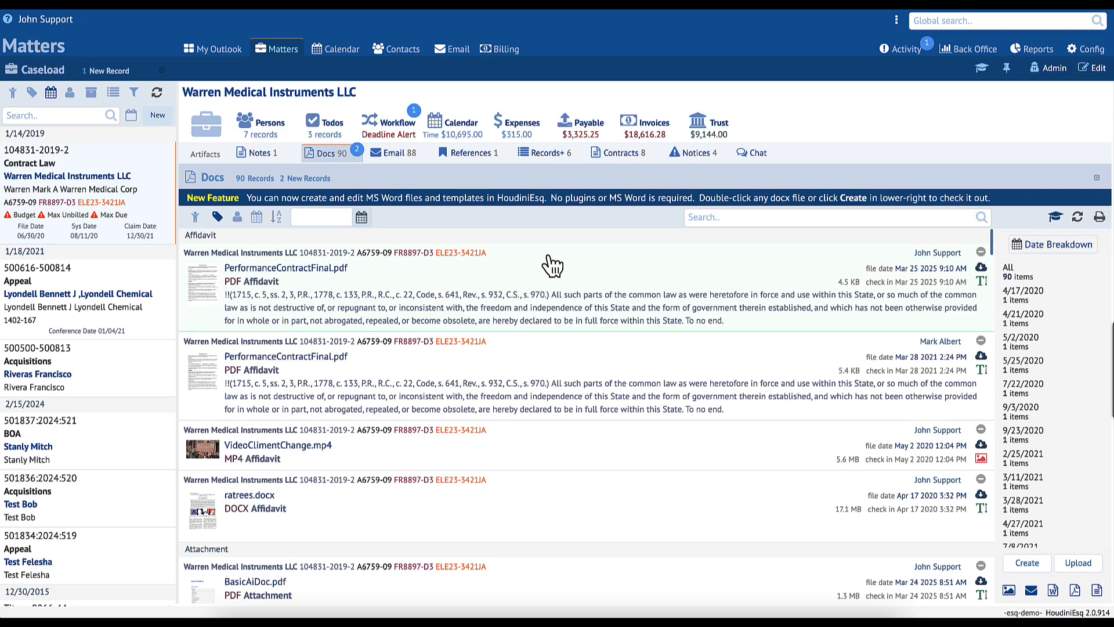
- Group the matter's documents by date and open Appeals-Court-Brief.docx for editing
left_click(261, 220)
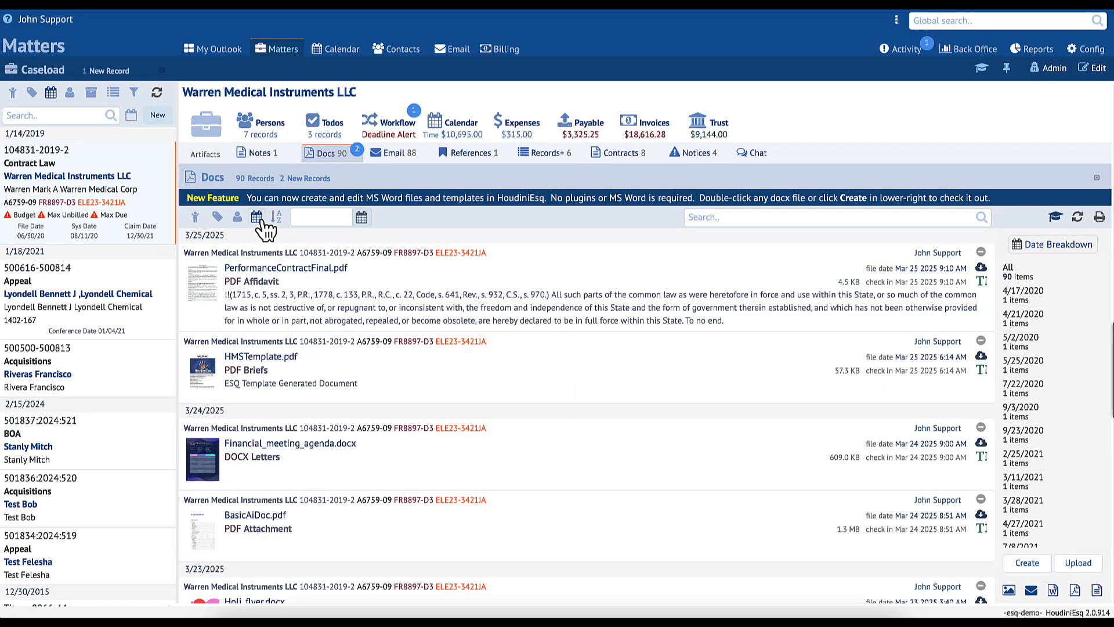
scroll(467, 399, "down", 3)
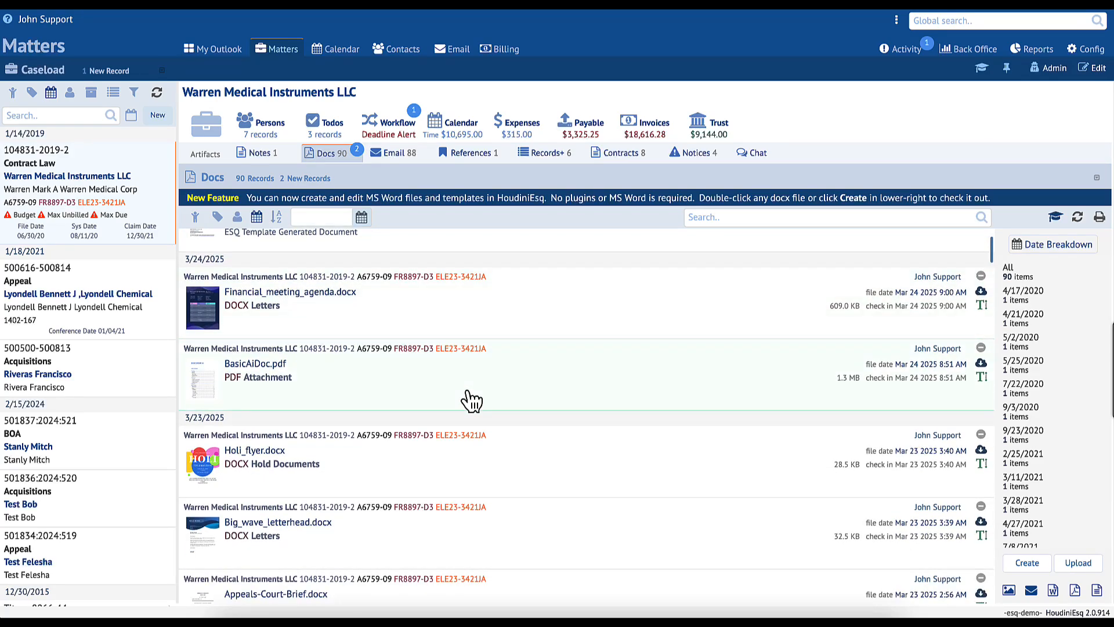
scroll(469, 399, "down", 1)
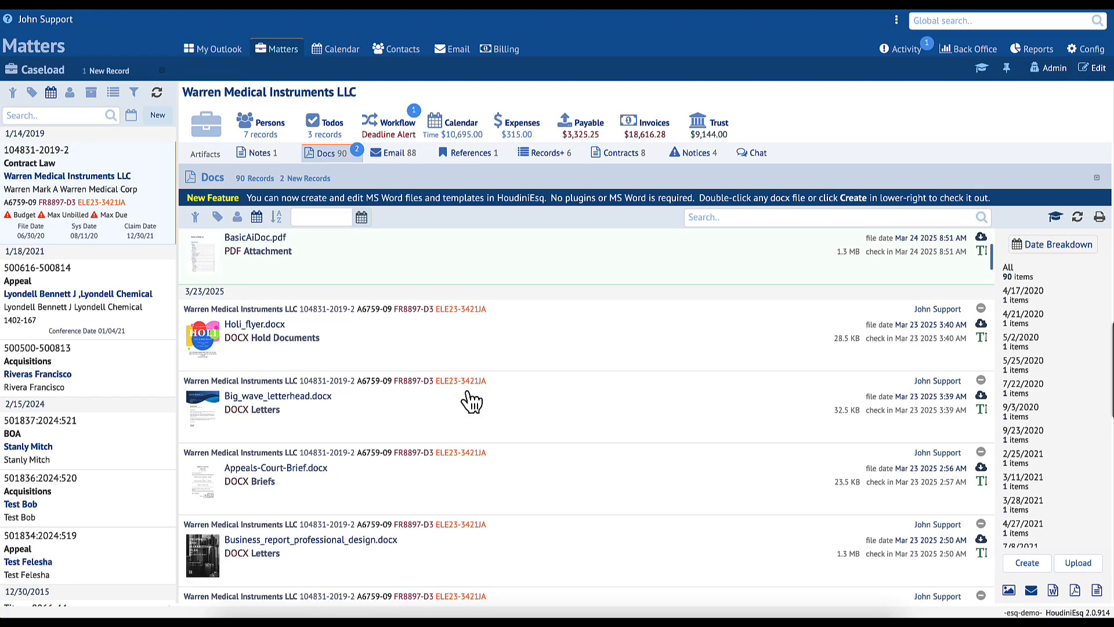
double_click(525, 490)
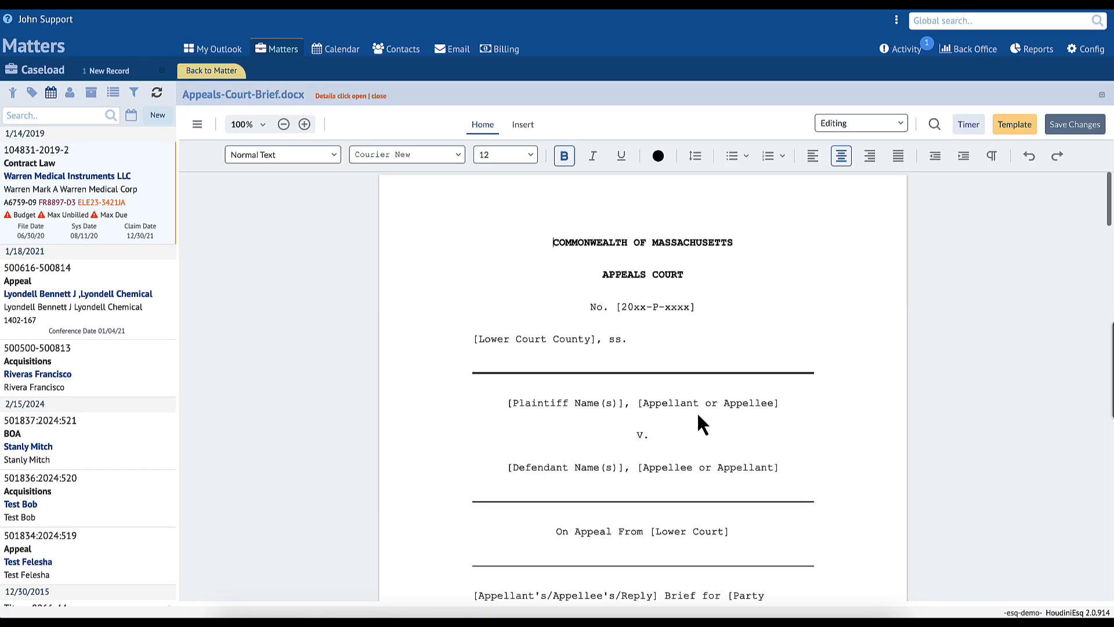
- Add "Hello" after "[Lower Court County], ss." in the brief, save it, and refresh the document list
left_click(644, 339)
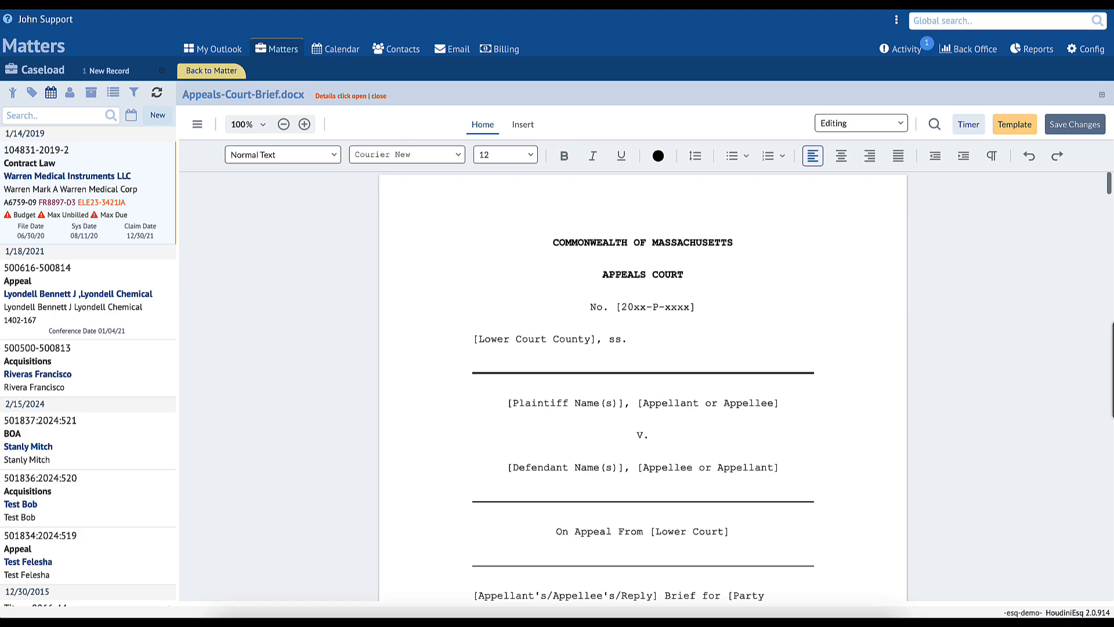
type("Hello")
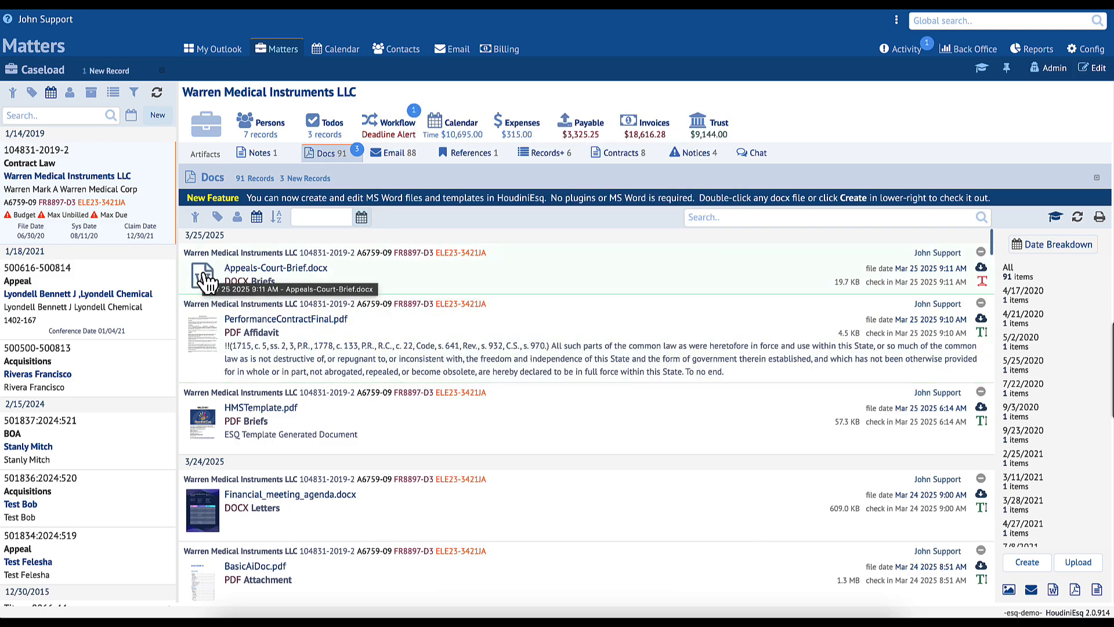
left_click(1077, 216)
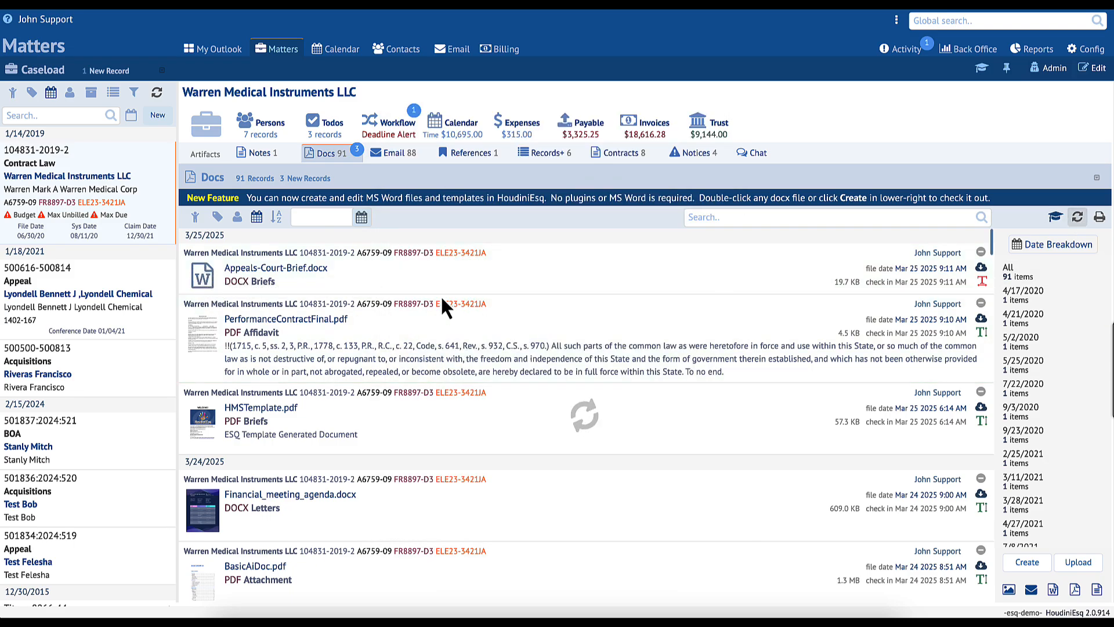
mouse_move(214, 292)
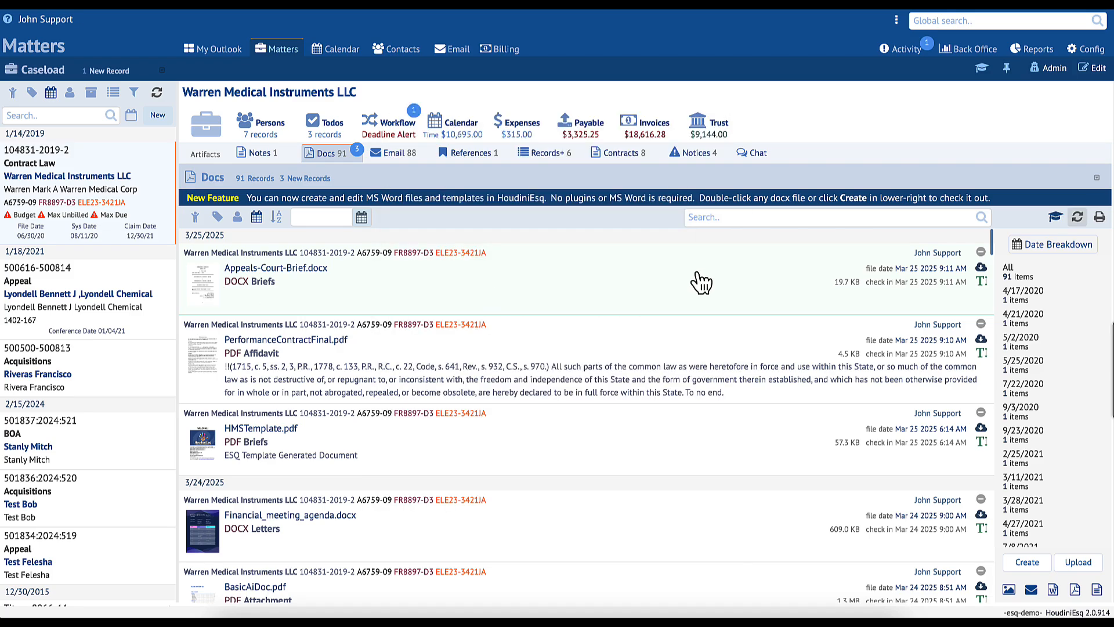
- Reopen the newest Appeals-Court-Brief.docx and delete "Hello" from the lower court county line
double_click(675, 296)
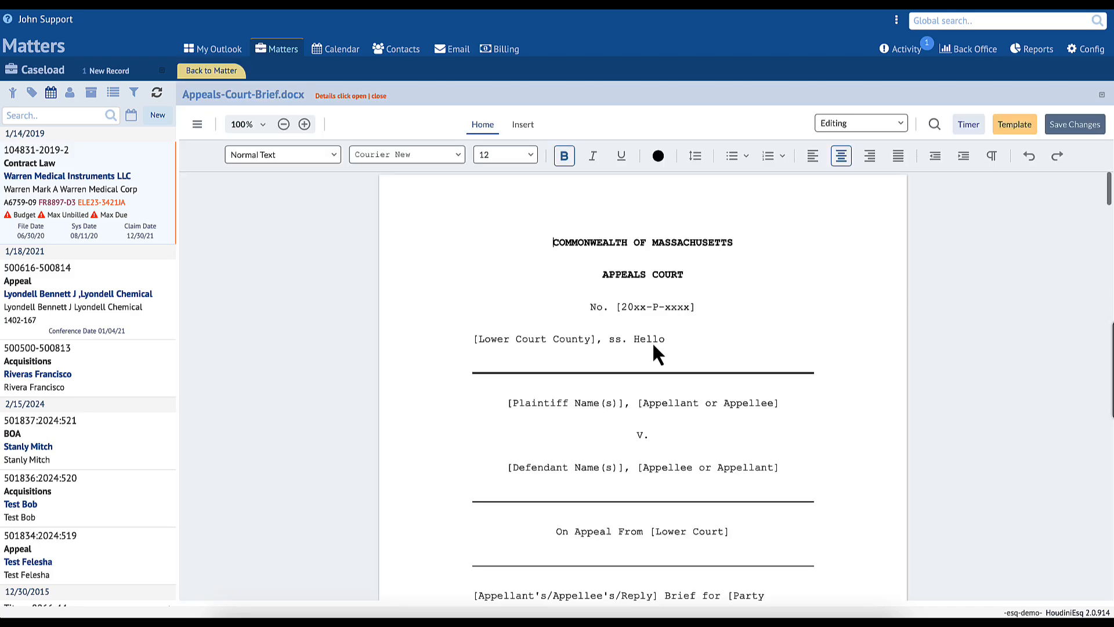
left_click(650, 340)
double_click(650, 340)
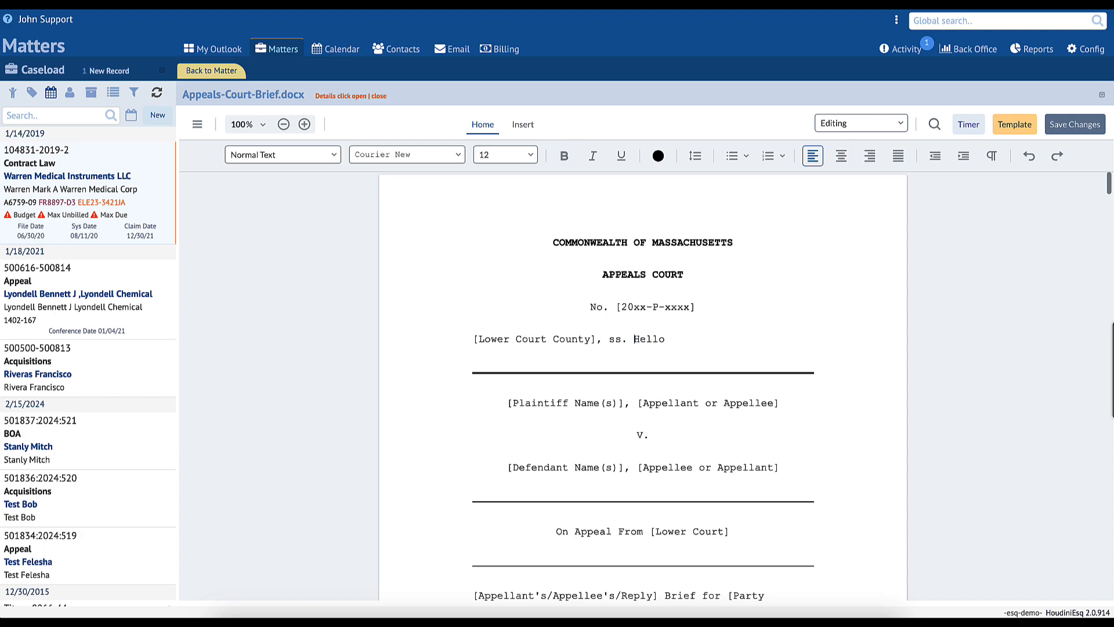
key("BackSpace")
- Check the available Docx templates, and use the current brief as the basis for a template
left_click(1019, 127)
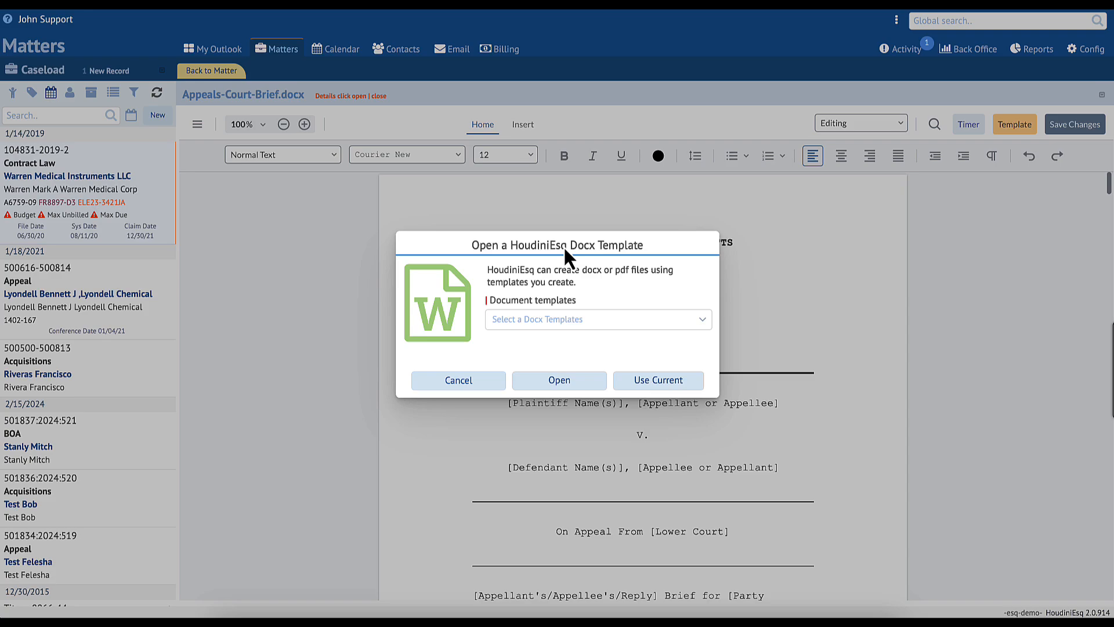
left_click(650, 319)
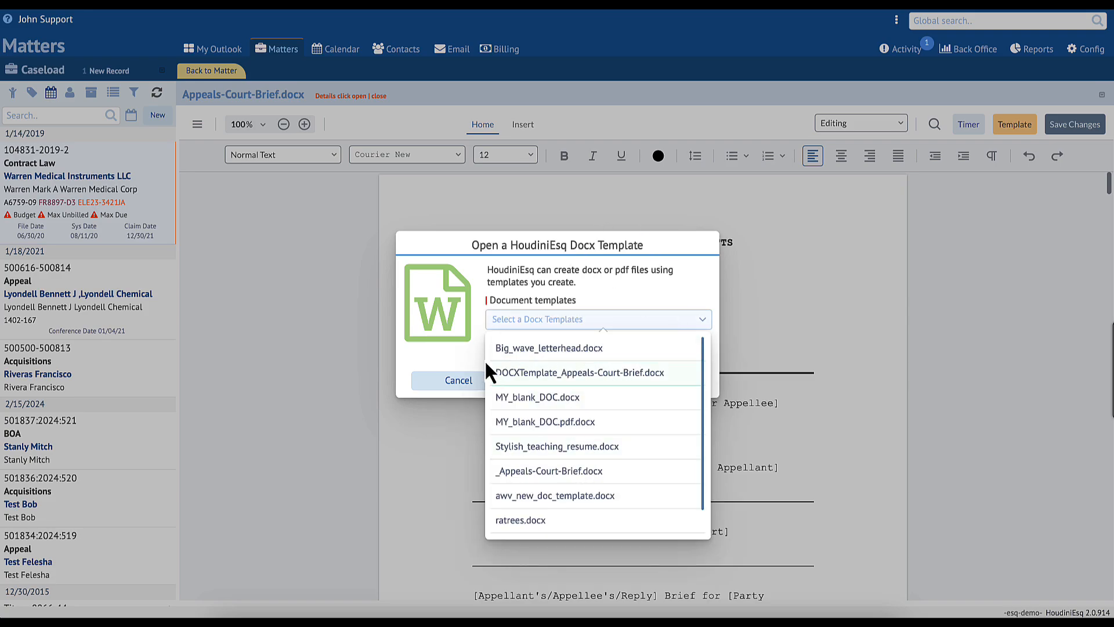
left_click(471, 365)
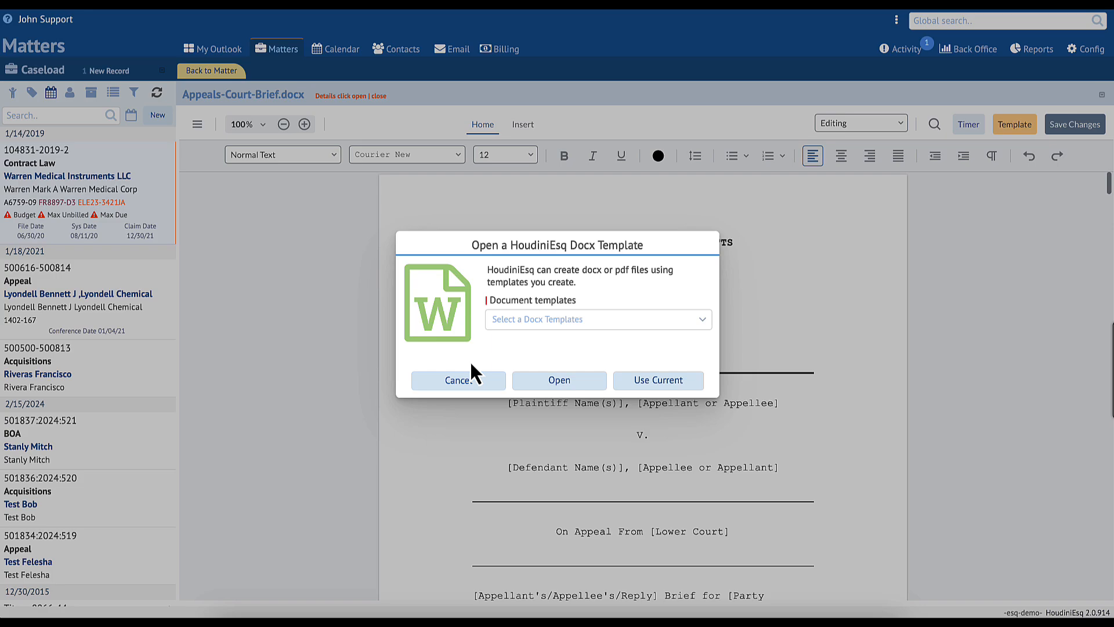
left_click(590, 321)
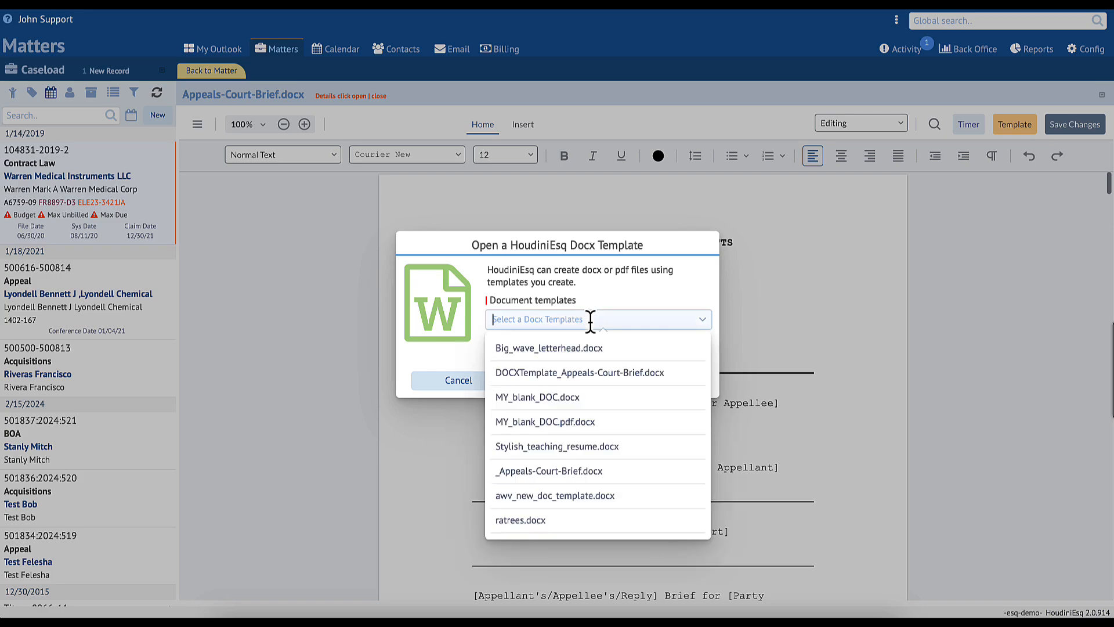
left_click(591, 321)
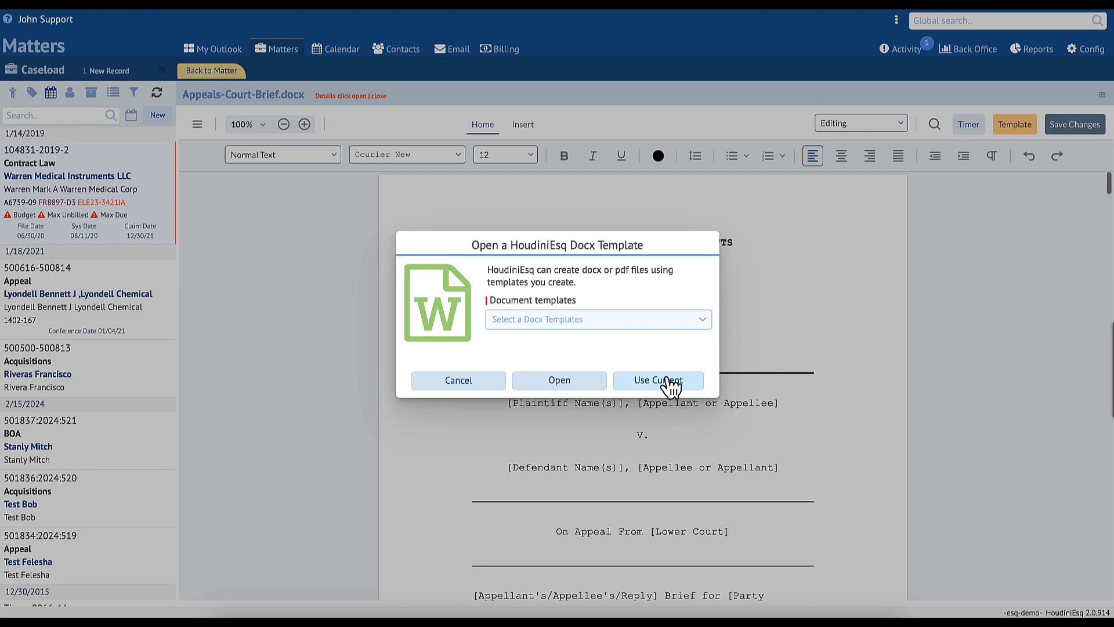
left_click(667, 381)
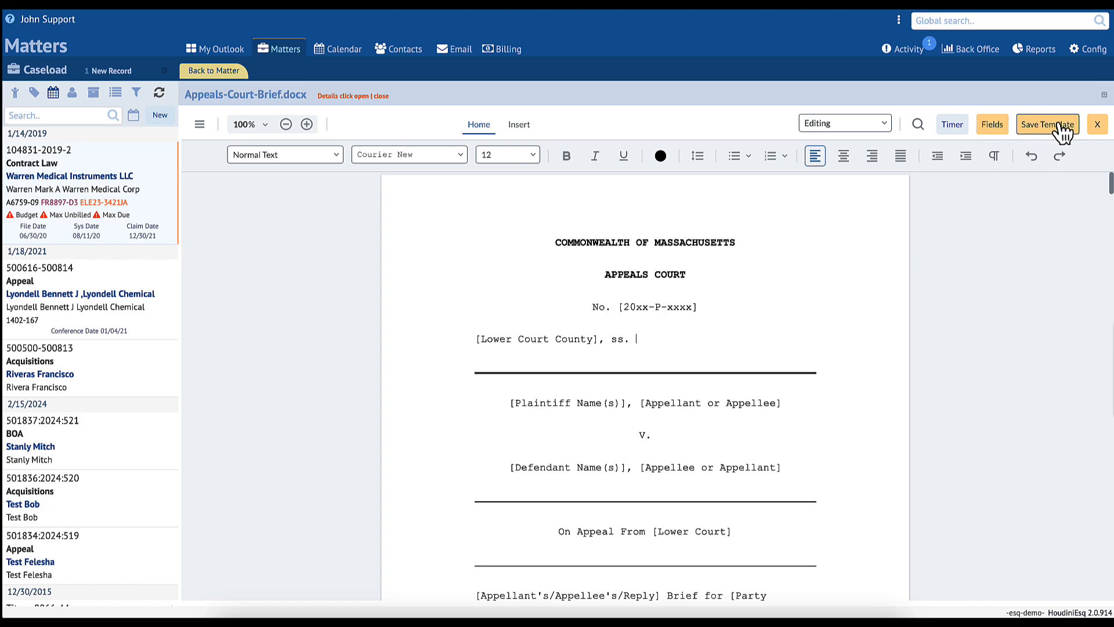
- Insert the merge field token for matter_ref from the Matter table after "[Lower Court County], ss."
left_click(995, 129)
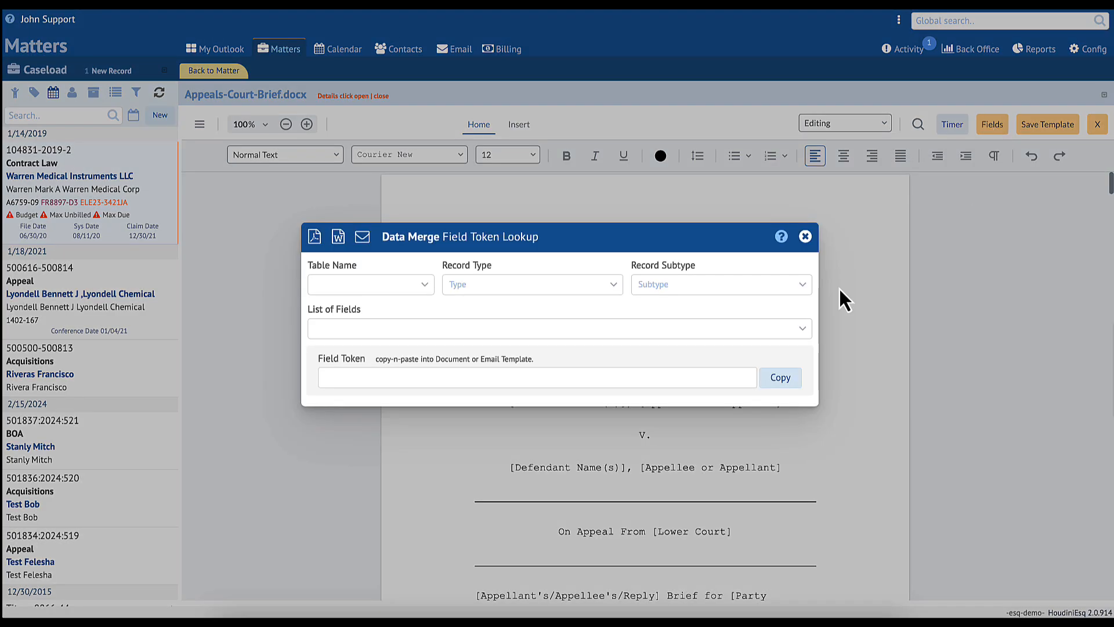
left_click(387, 287)
scroll(372, 372, "down", 3)
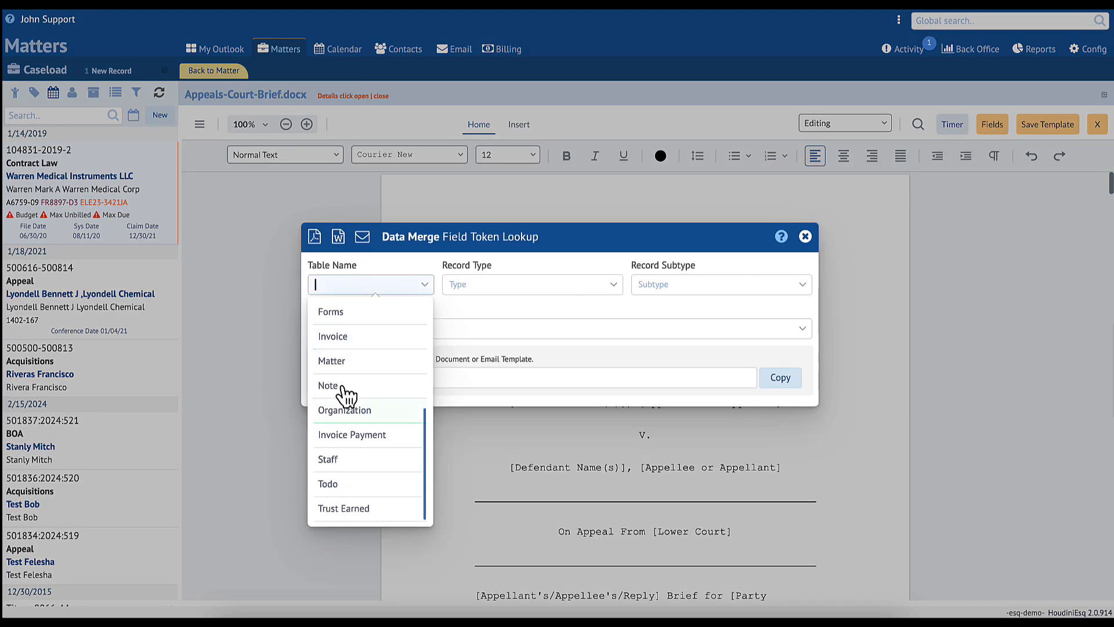
left_click(368, 363)
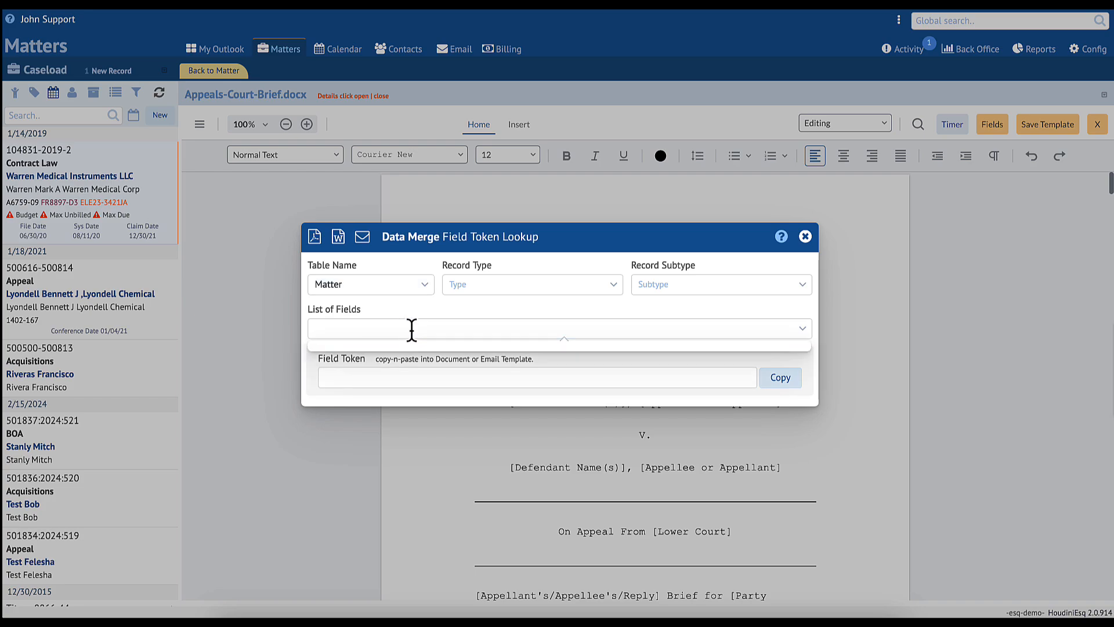
left_click(410, 328)
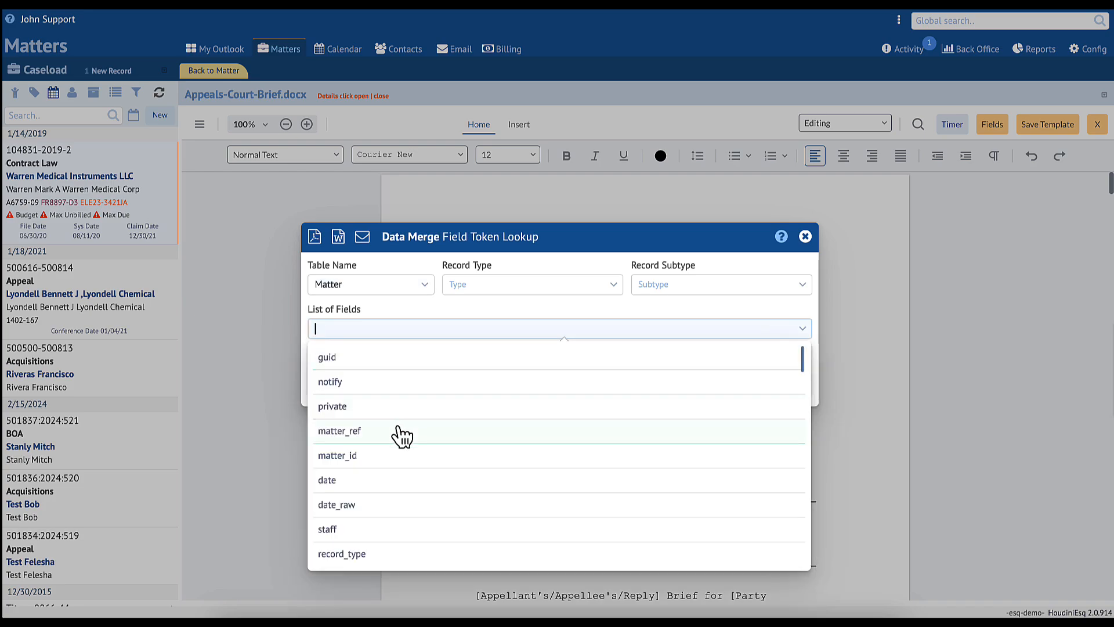
left_click(400, 434)
left_click(781, 377)
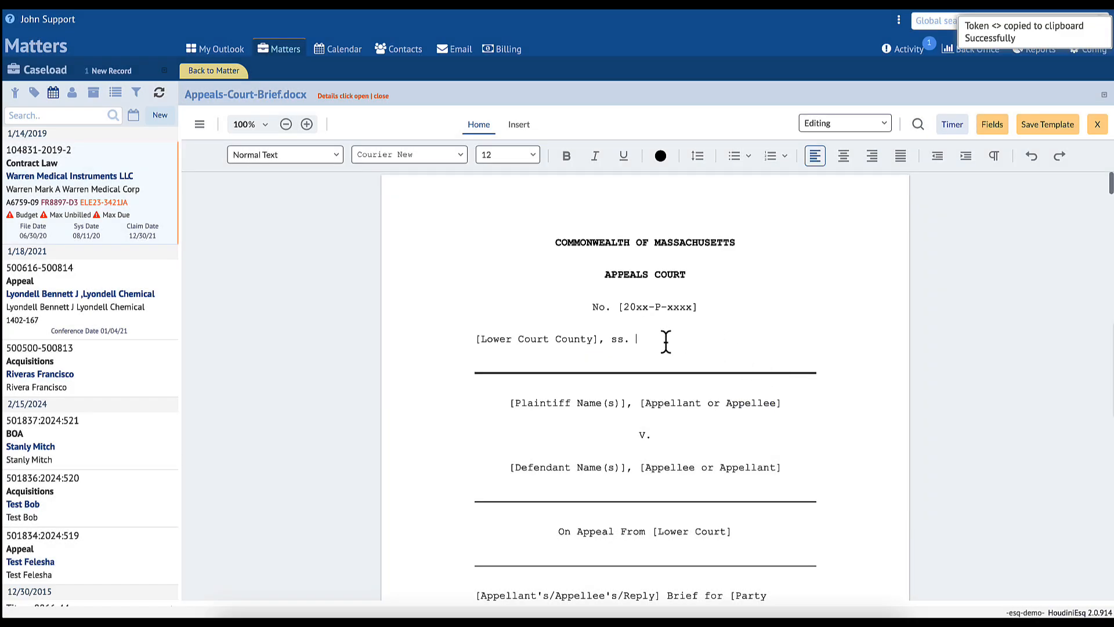
key("ctrl+v")
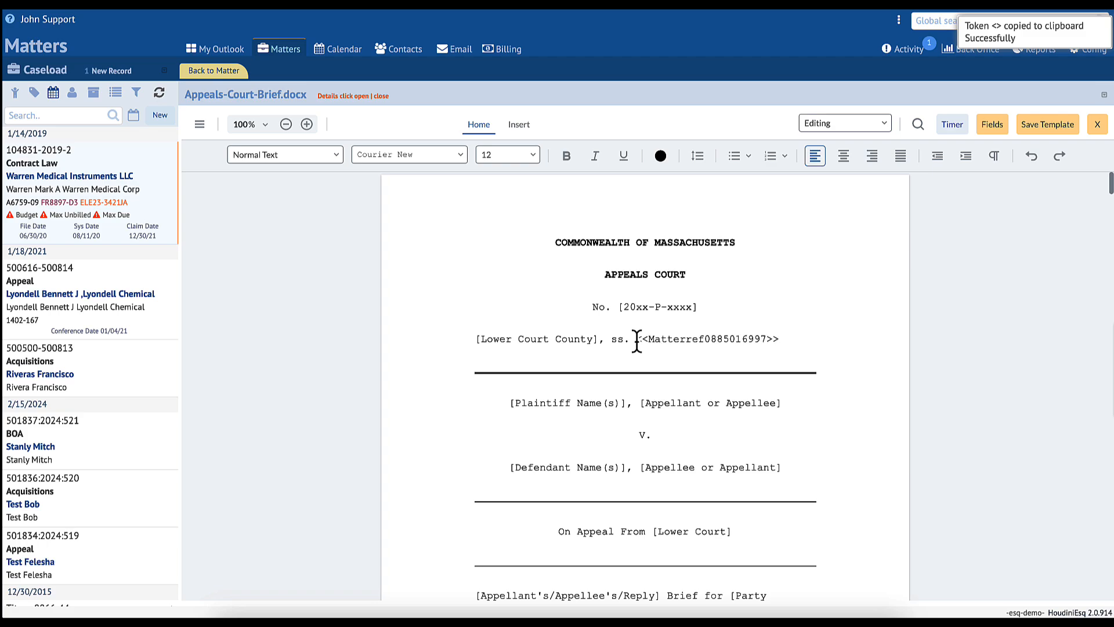
- Start saving the brief as a HoudiniEsq template and set its document type to JIB
left_click(1049, 128)
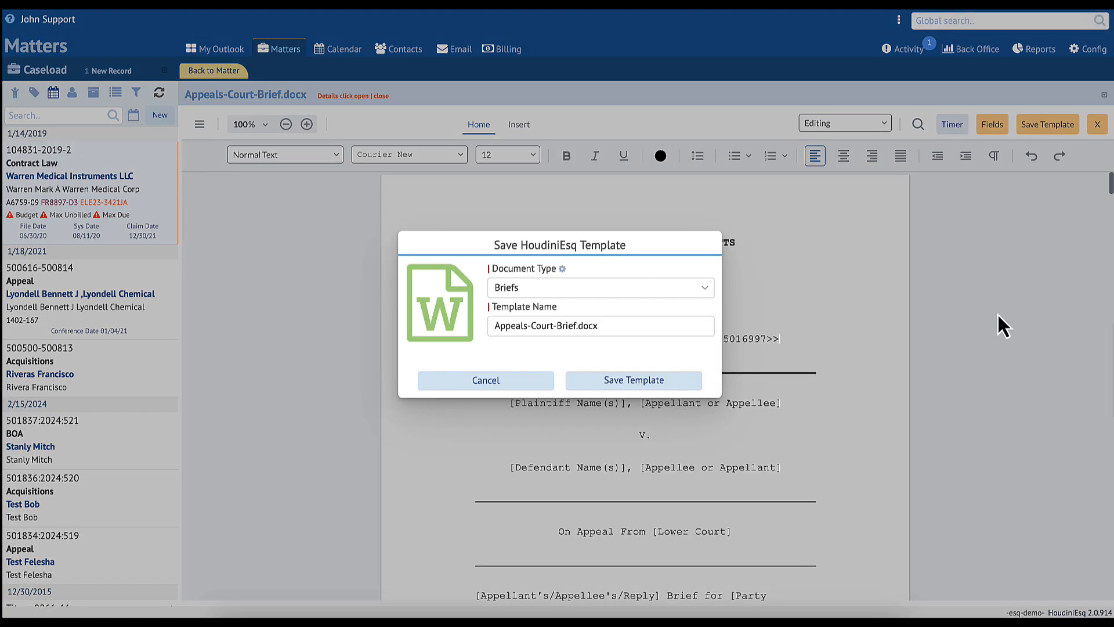
left_click(585, 288)
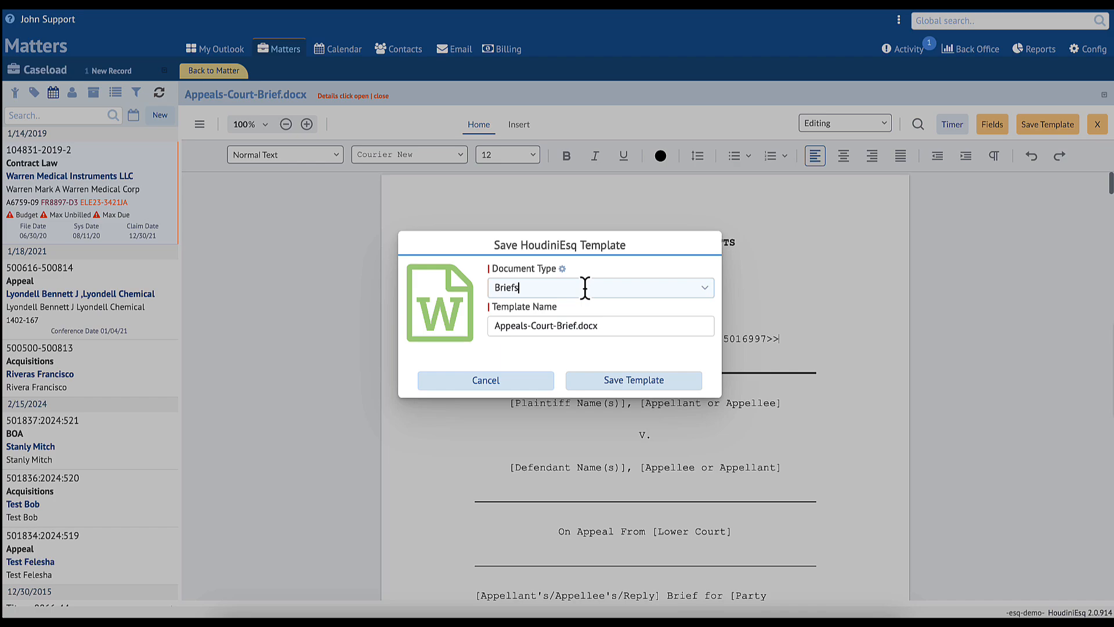
left_click(585, 287)
scroll(632, 441, "down", 5)
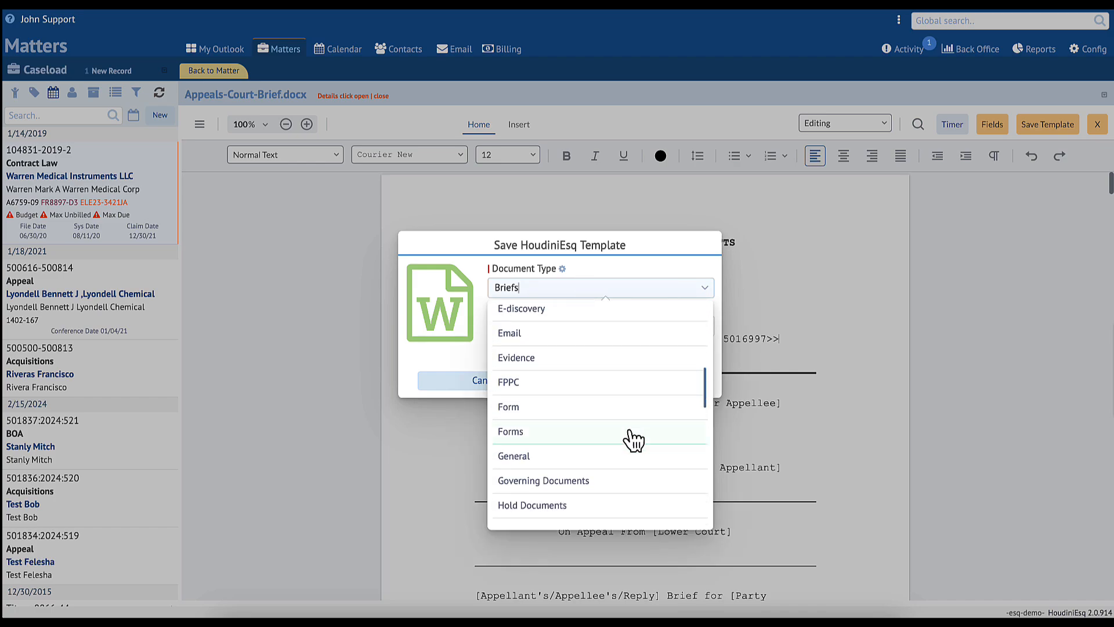
scroll(632, 441, "down", 2)
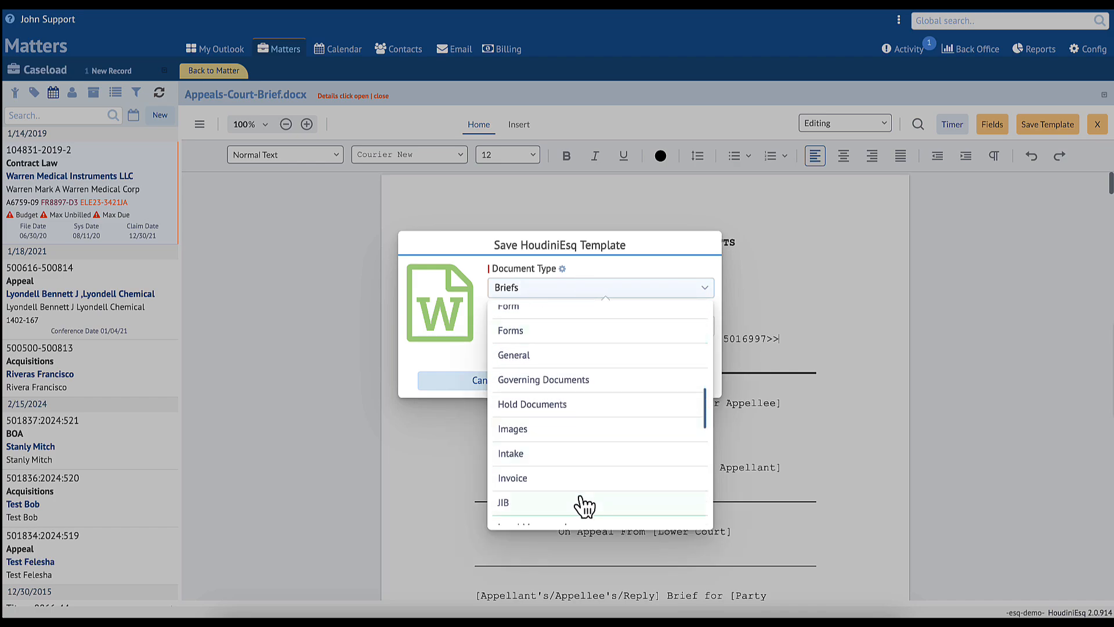
left_click(585, 503)
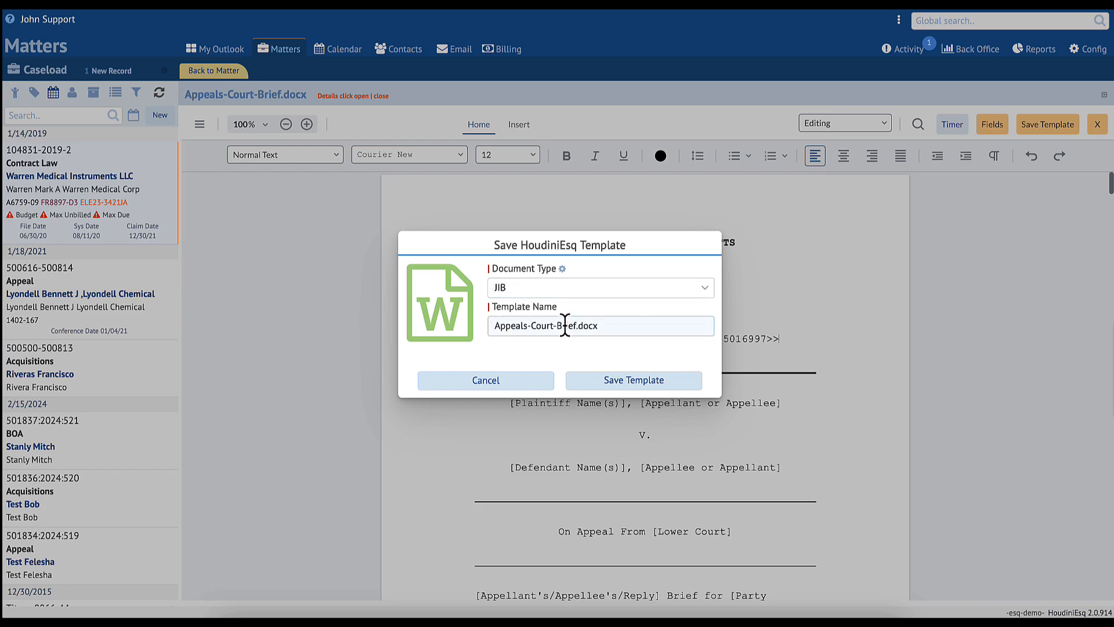
- Rename the template as Appeals-Brief.docx, save it, and leave the template editor
double_click(565, 325)
key("Left")
key("BackSpace")
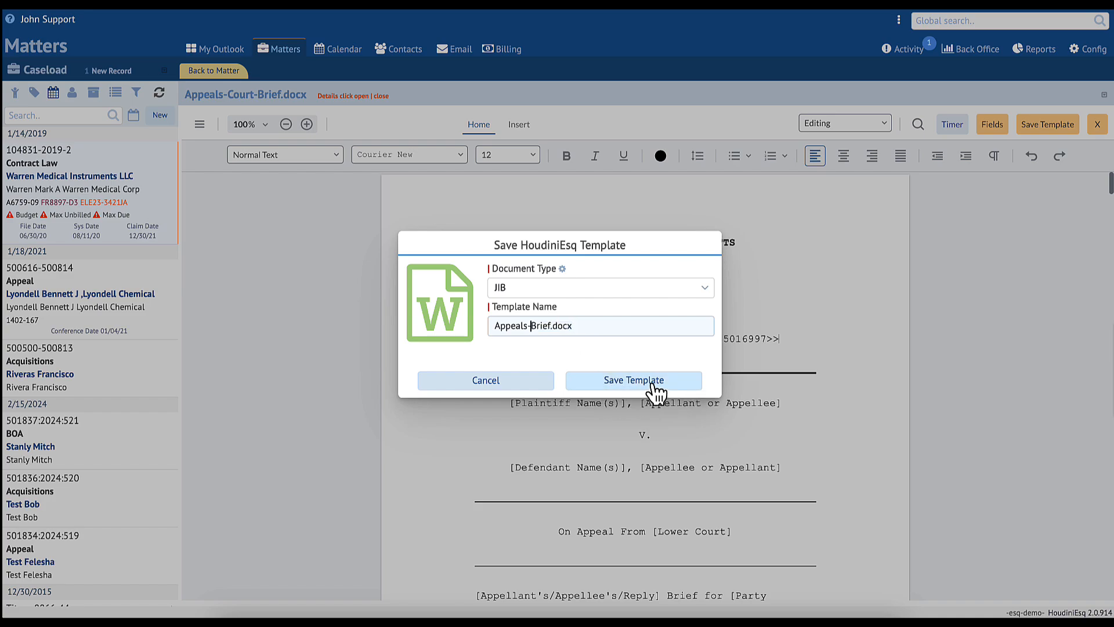
left_click(651, 382)
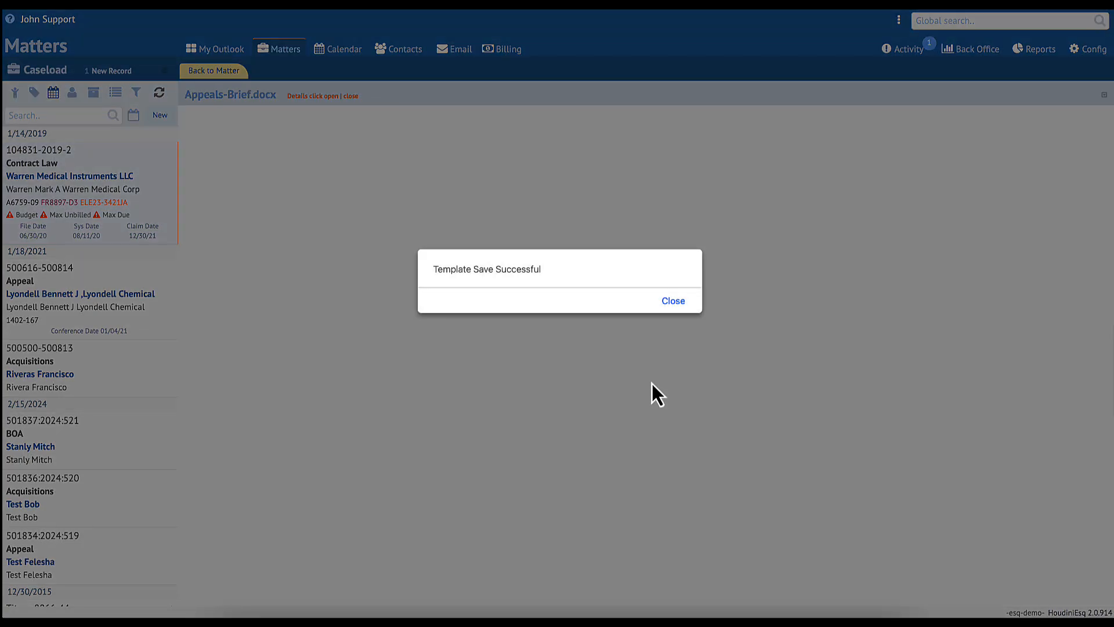
left_click(674, 301)
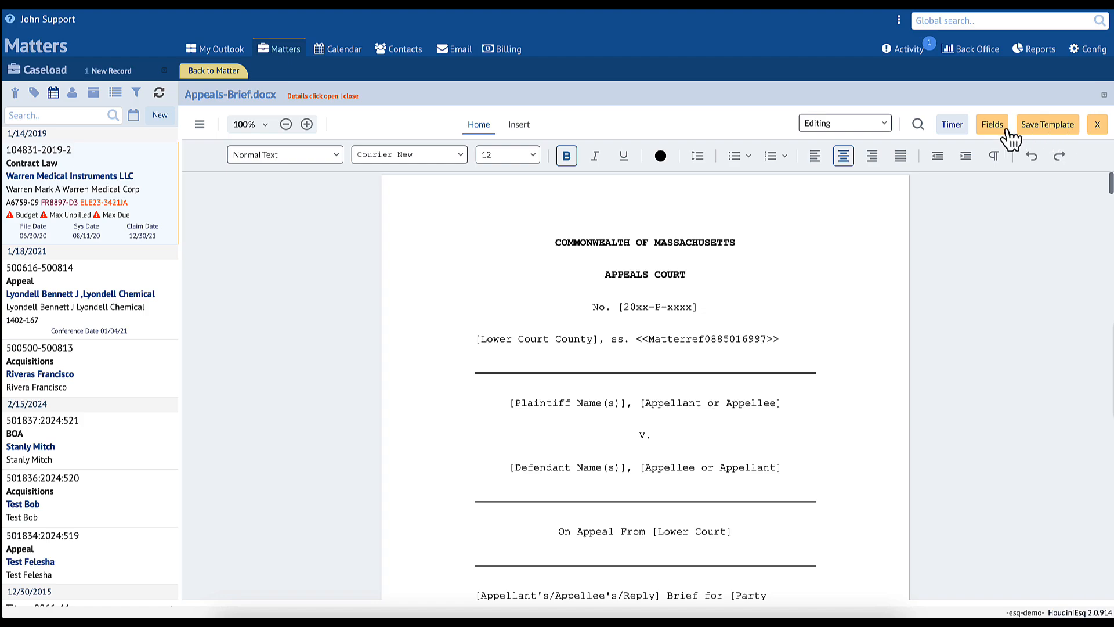
left_click(1098, 126)
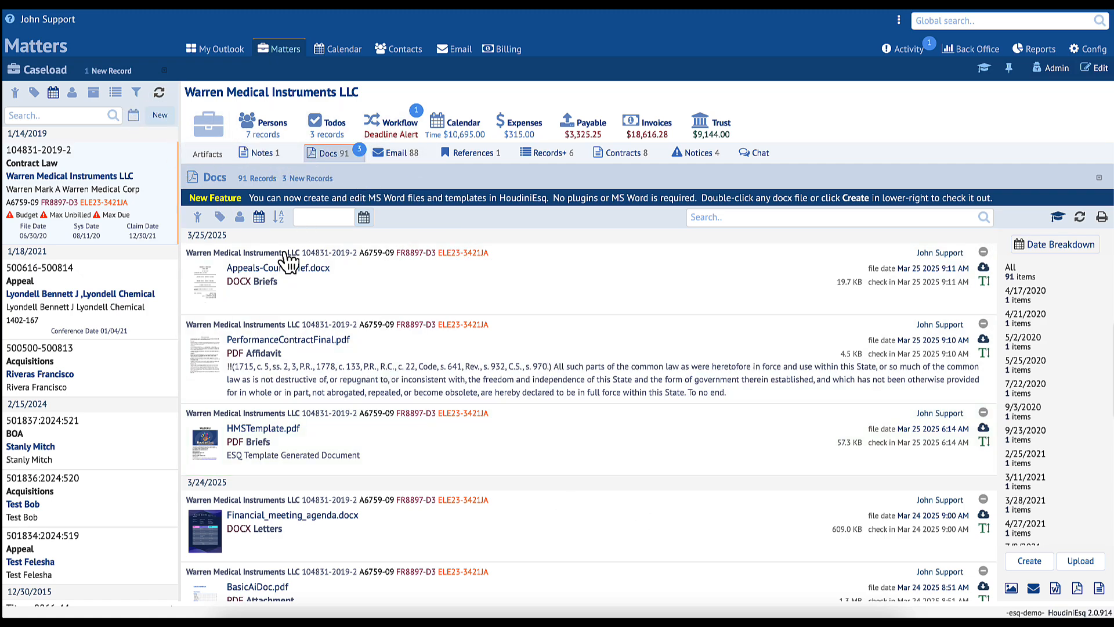
- Look over the document templates in the configuration and return to the matter's documents
left_click(1094, 50)
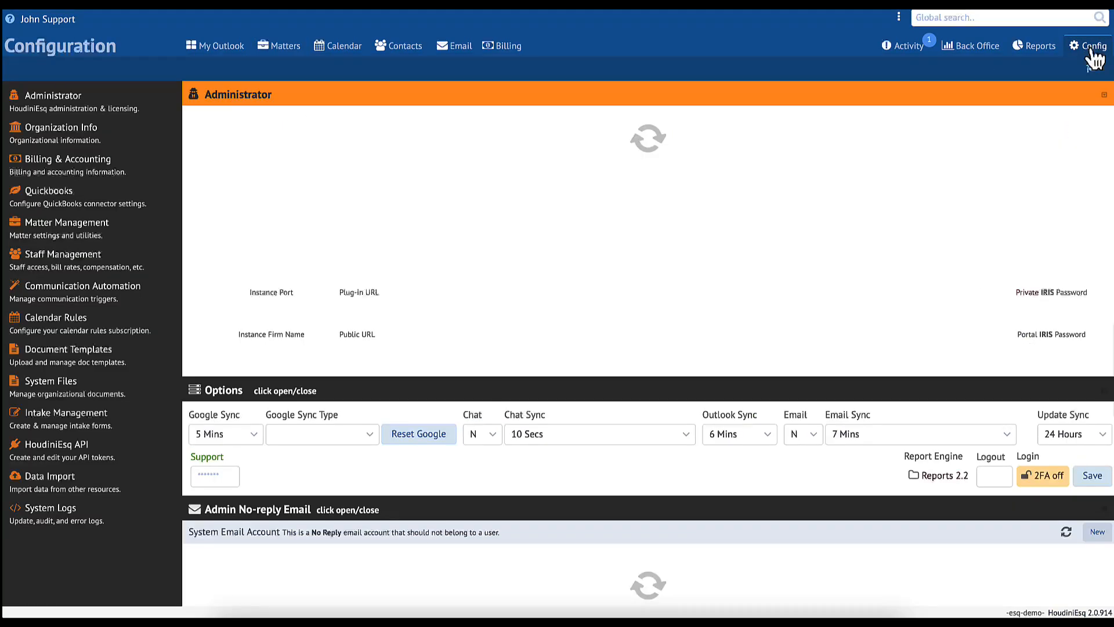
left_click(84, 353)
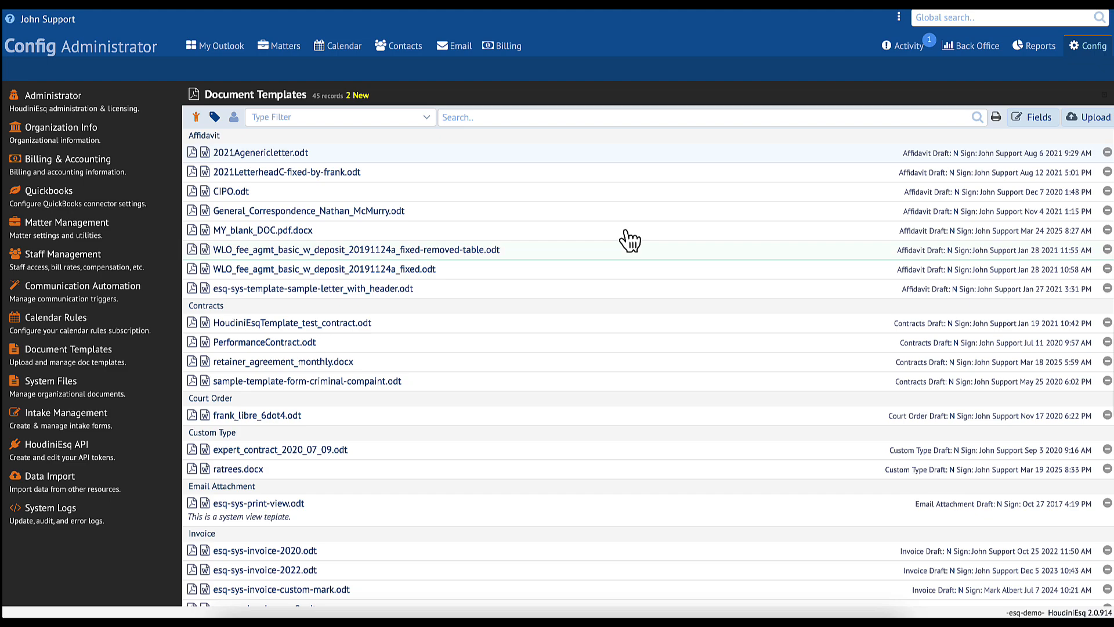
left_click(282, 48)
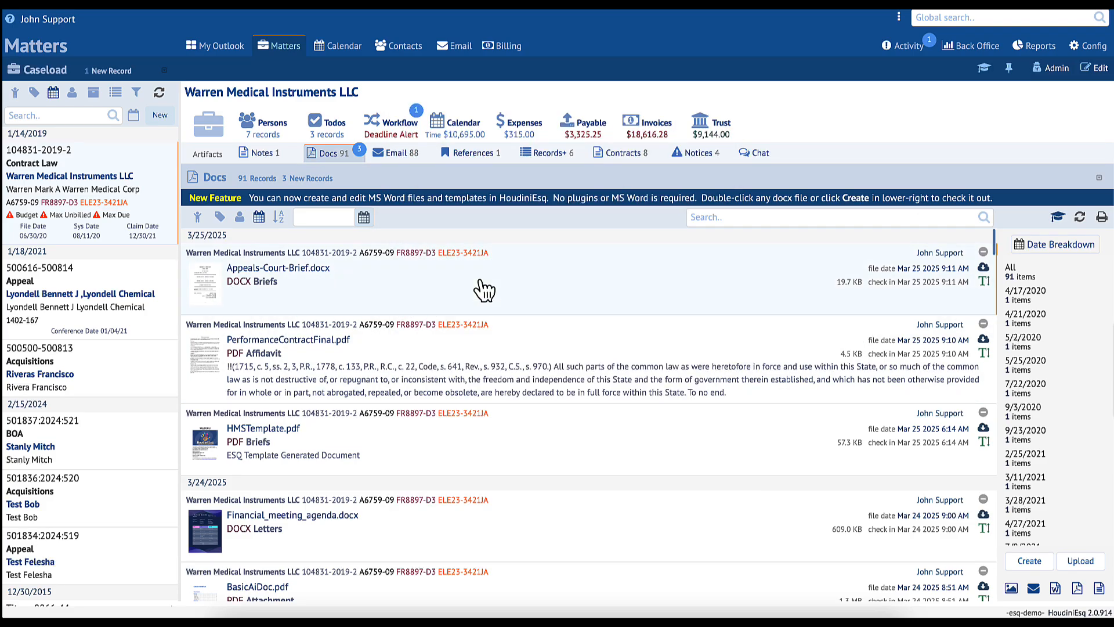
- Check the contents of Appeals-Court-Brief.docx and delete that document from the matter
double_click(483, 290)
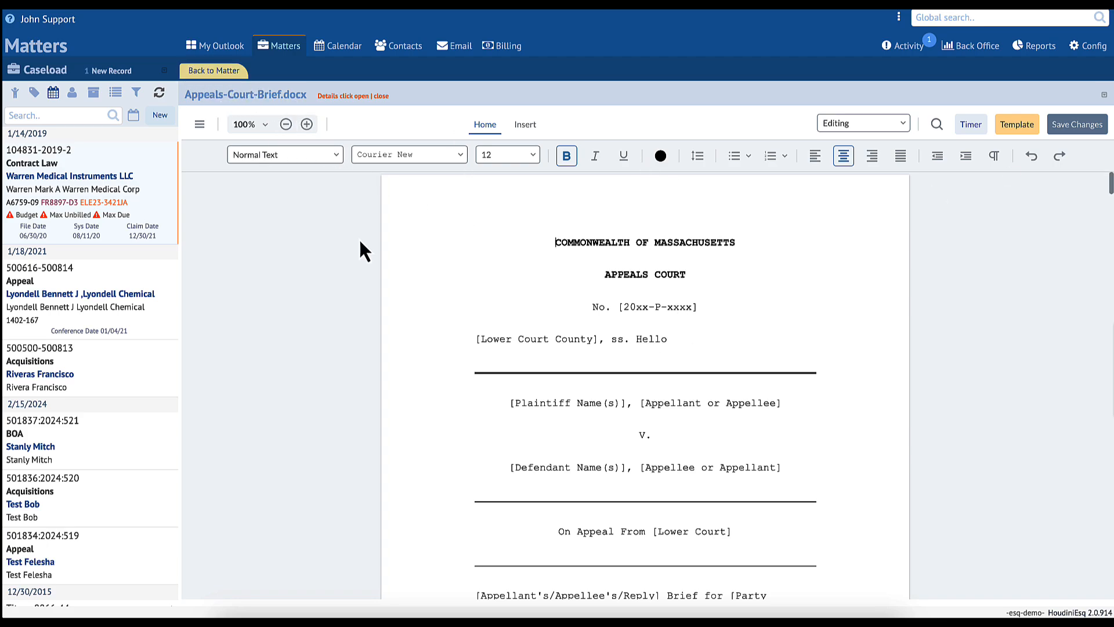
left_click(228, 73)
left_click(983, 253)
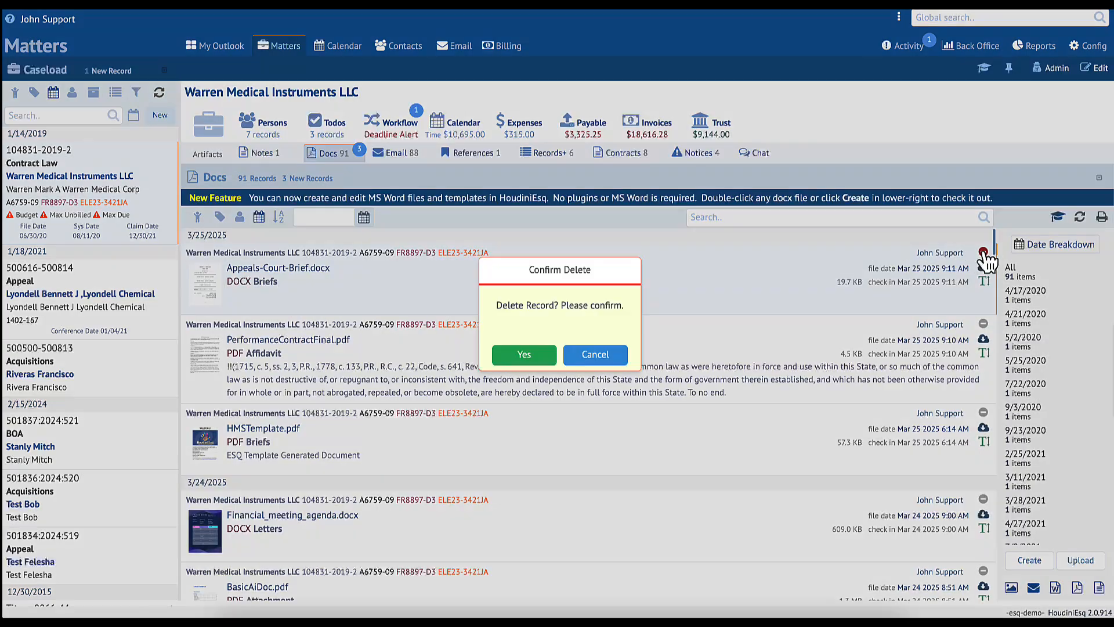
left_click(538, 355)
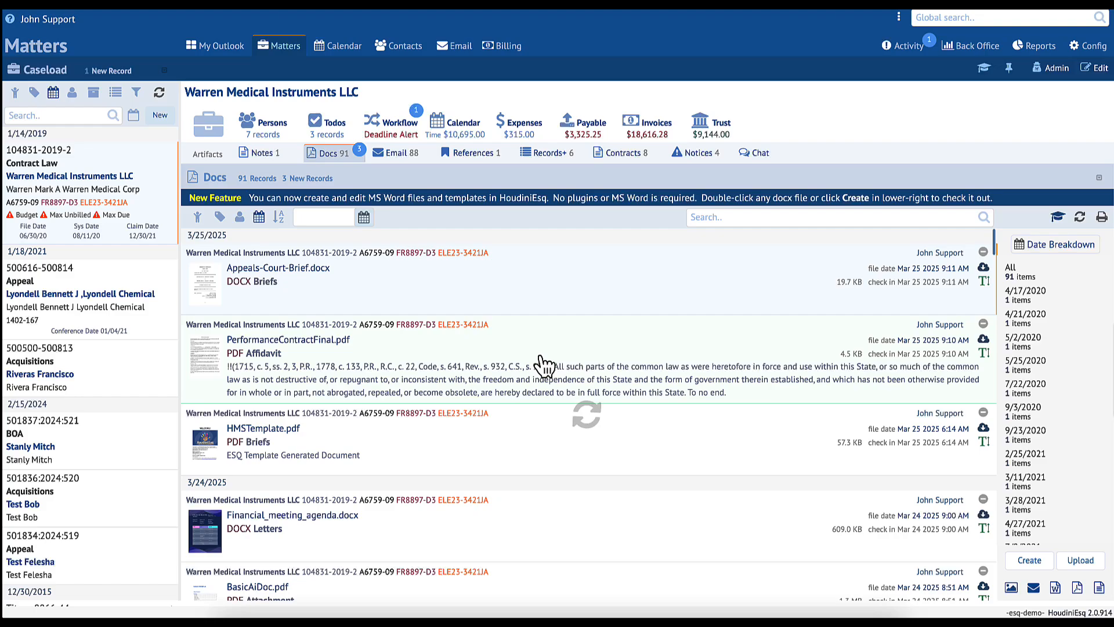
- Generate a merged PDF for the matter from the JIB template Appeals-Brief.docx
left_click(1028, 560)
left_click(559, 348)
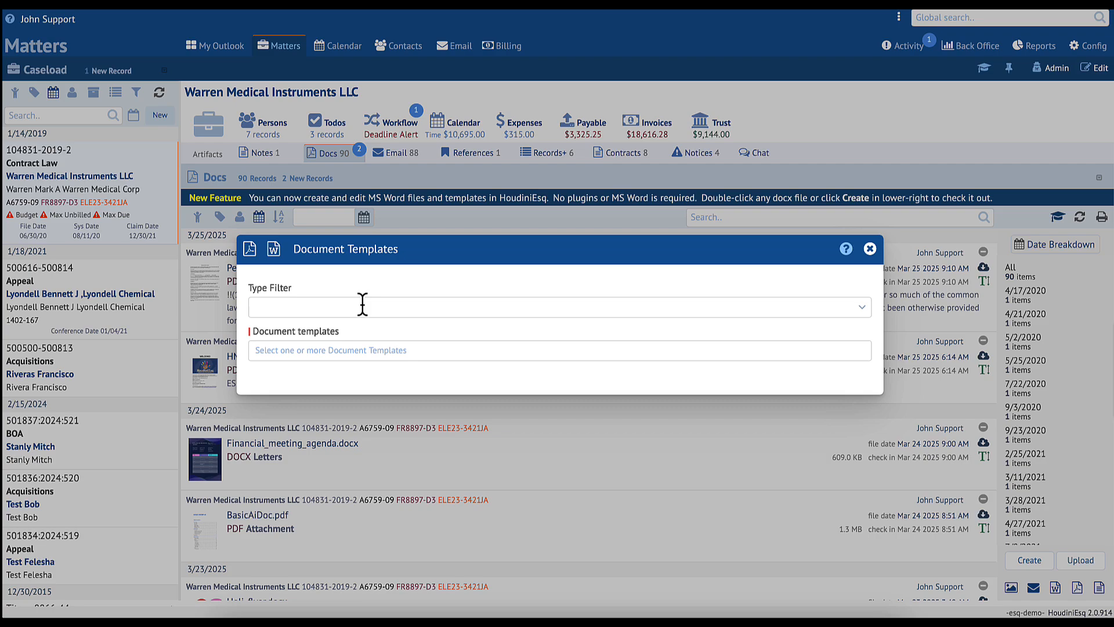
left_click(363, 304)
type("j")
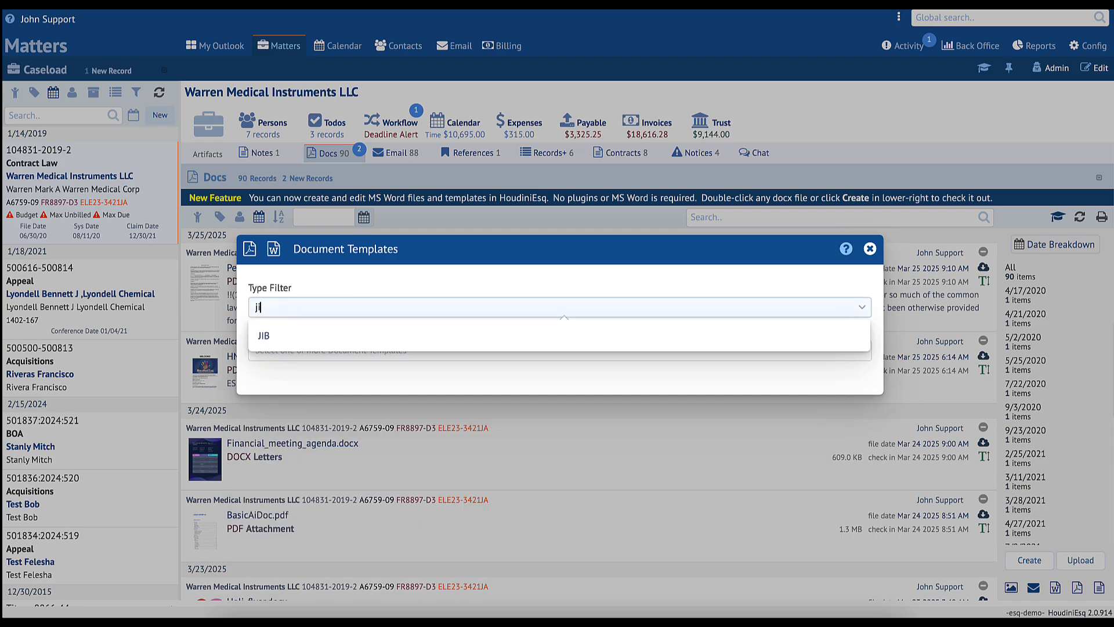
left_click(363, 336)
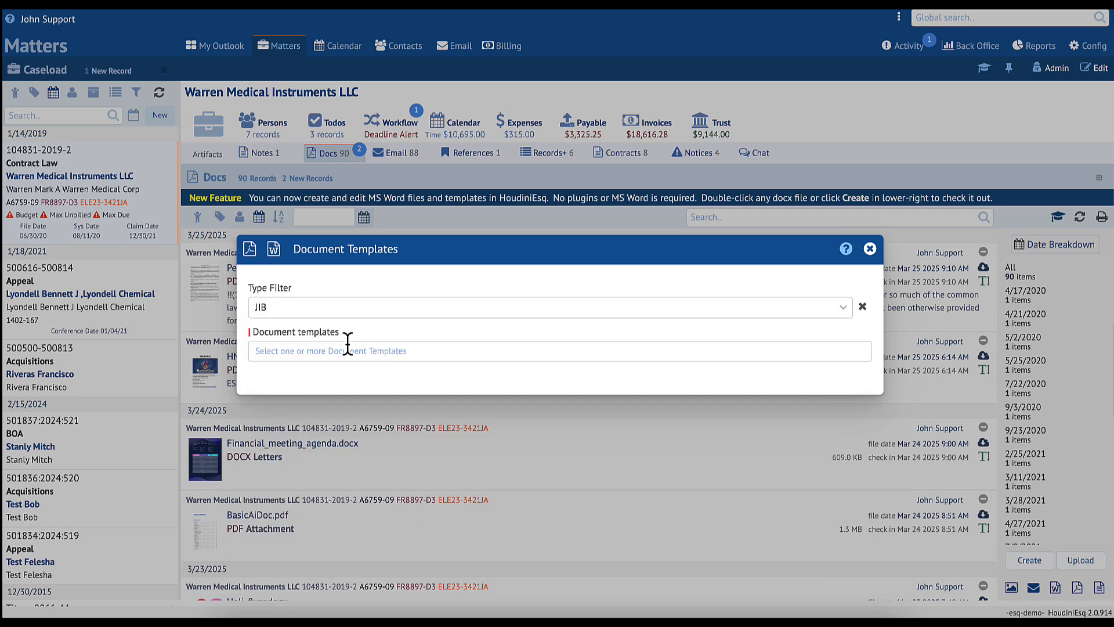
left_click(347, 348)
left_click(348, 383)
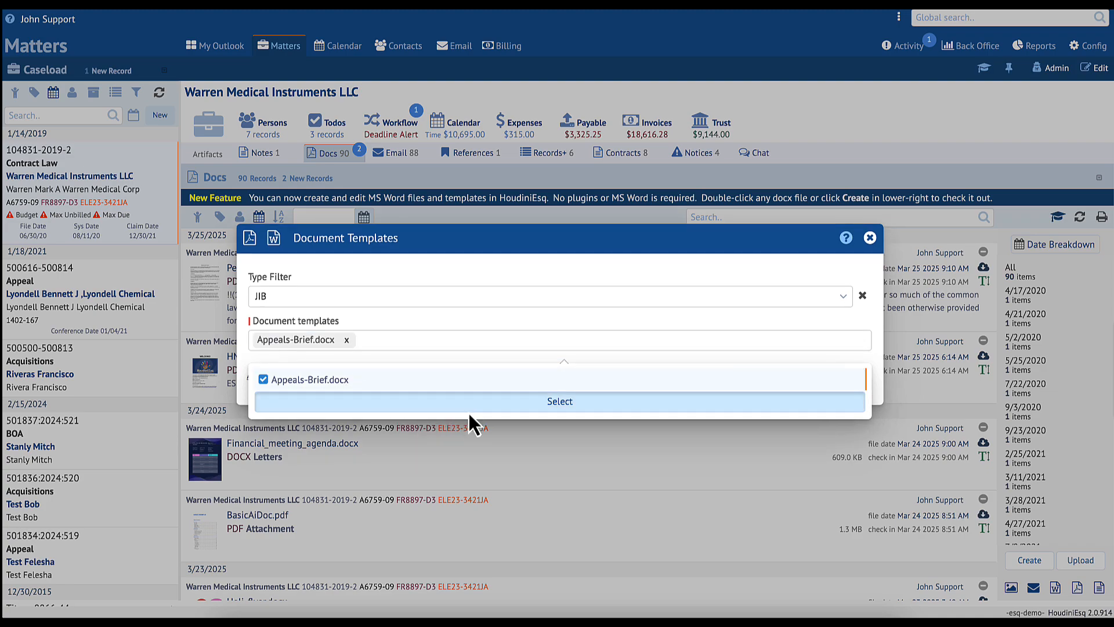
left_click(470, 406)
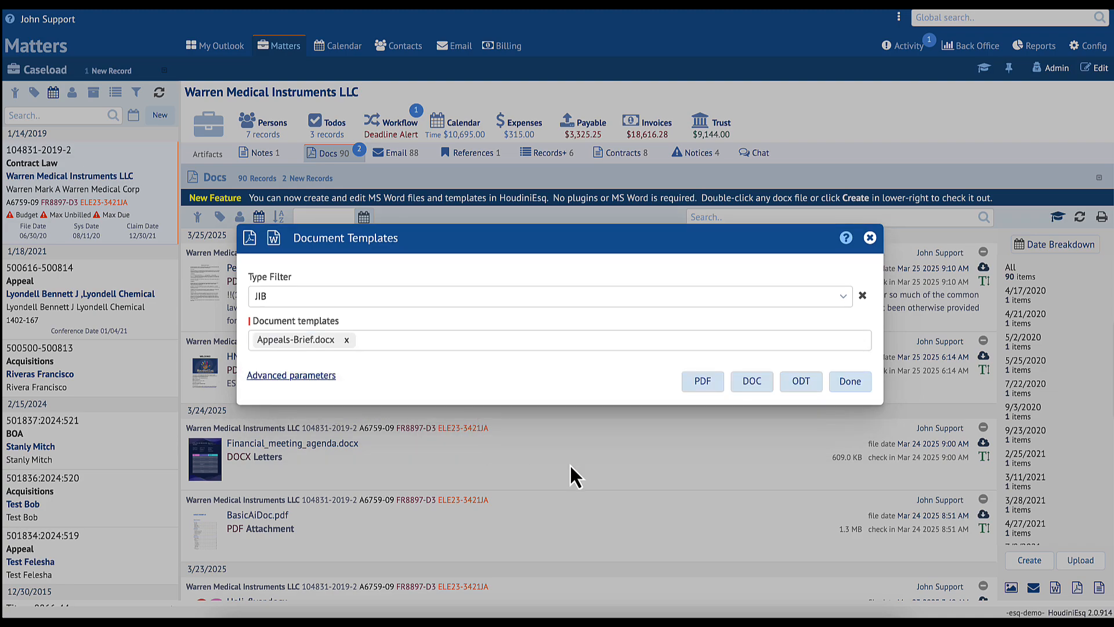
left_click(709, 392)
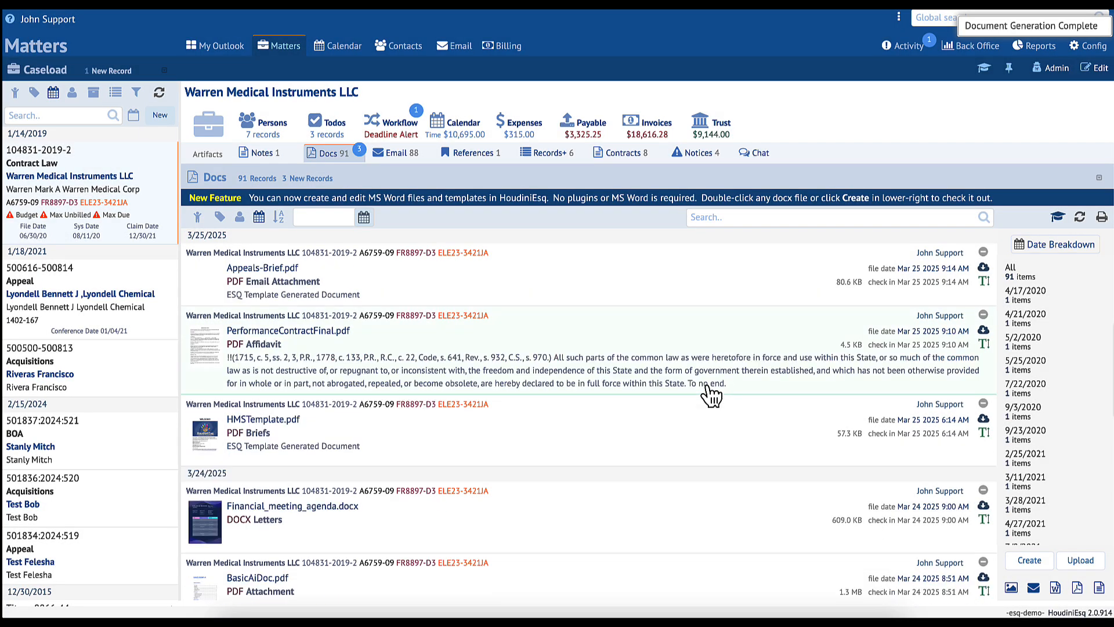
- Open the generated Appeals-Brief.pdf, and strike through and highlight "Warren Medical Instruments" in the lower court county line
left_click(667, 300)
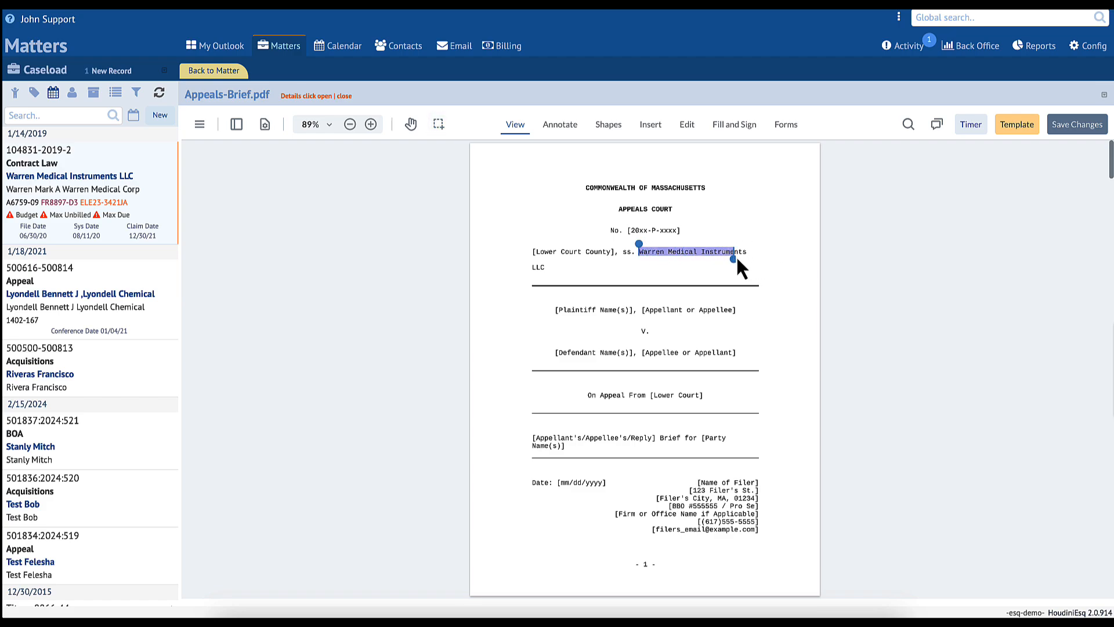
left_click_drag(748, 252, 748, 253)
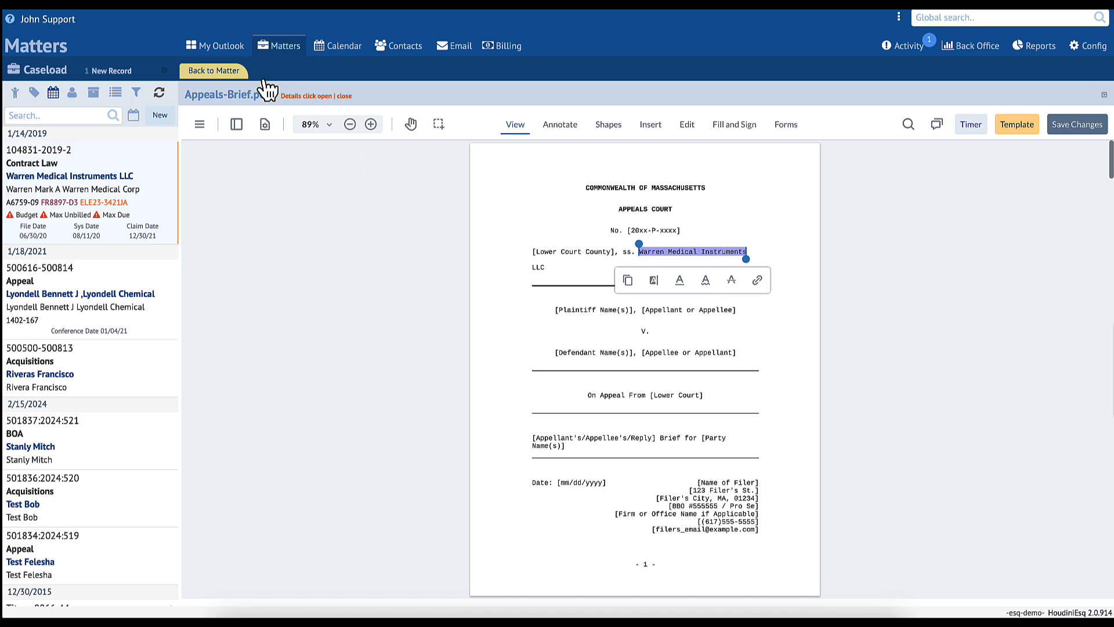
left_click(560, 127)
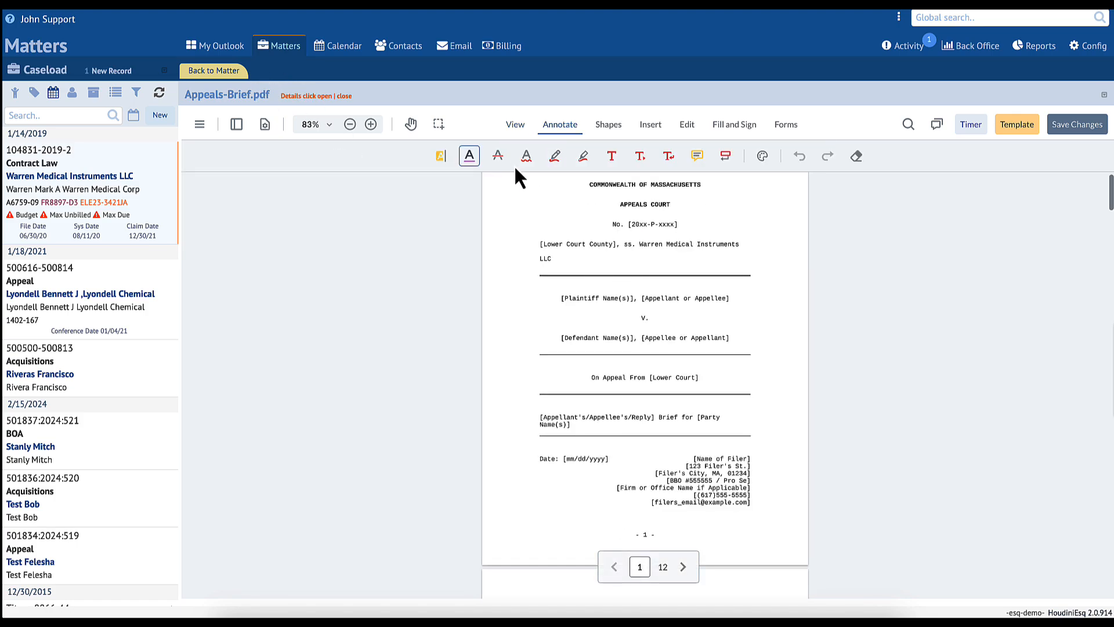
left_click(498, 155)
left_click_drag(640, 244, 719, 244)
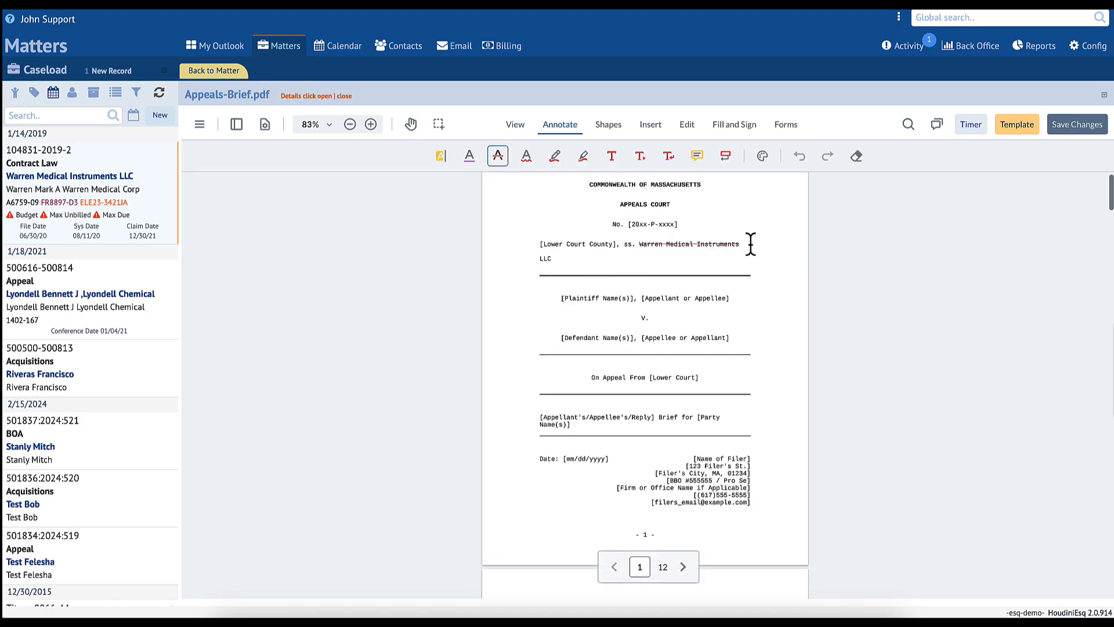
left_click(442, 166)
left_click_drag(638, 244, 721, 243)
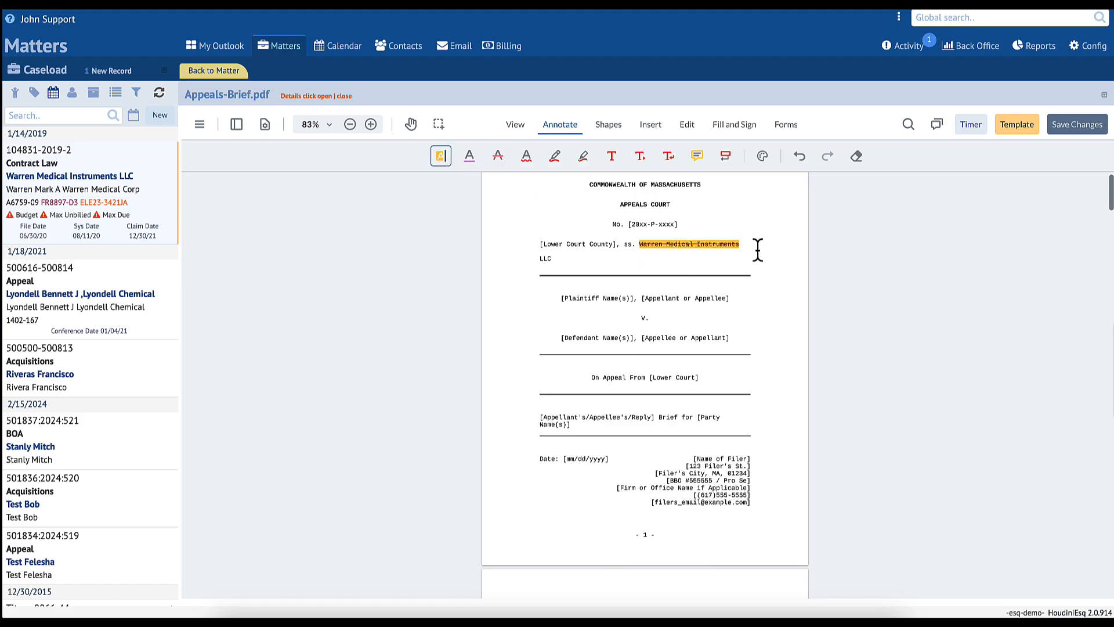
- Save the annotated PDF, reopen its newest version to check the markup, and return to the document list
left_click(1075, 123)
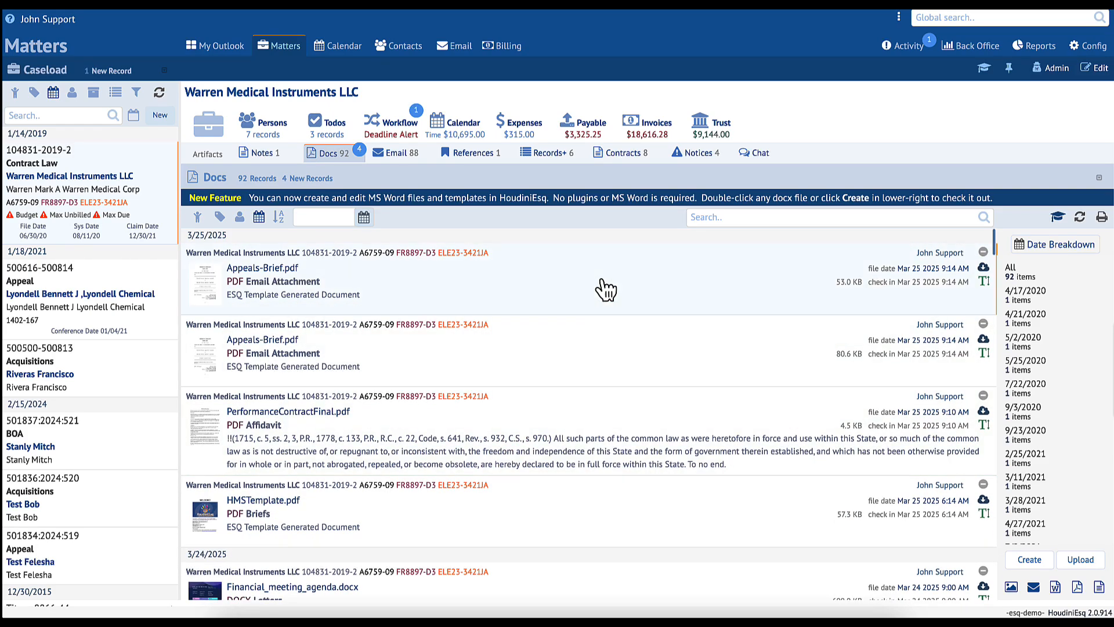
left_click(601, 288)
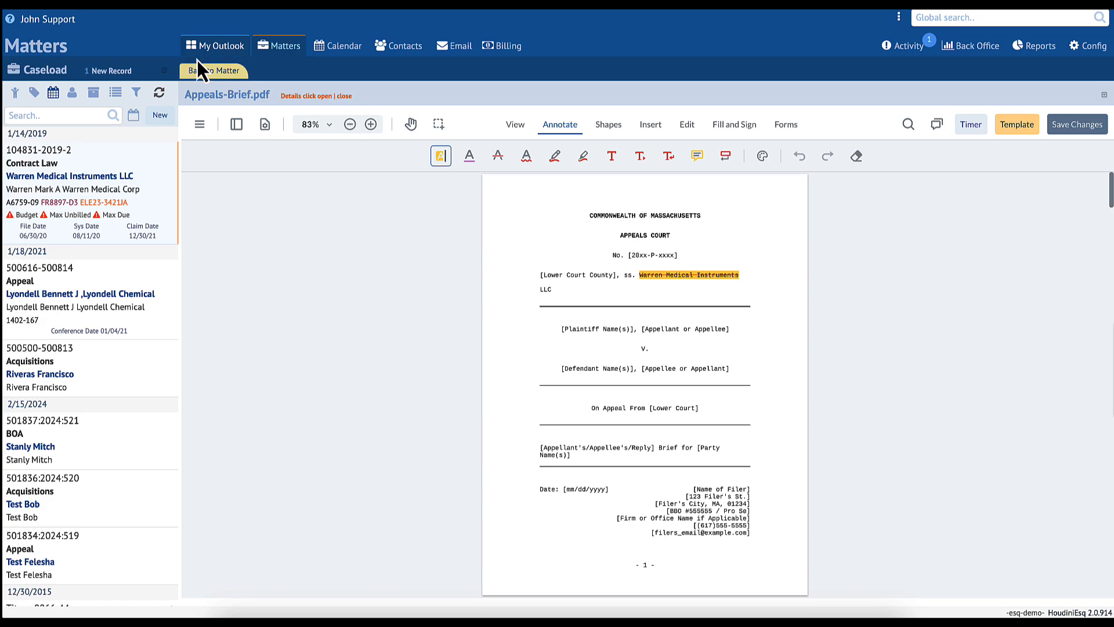
left_click(212, 74)
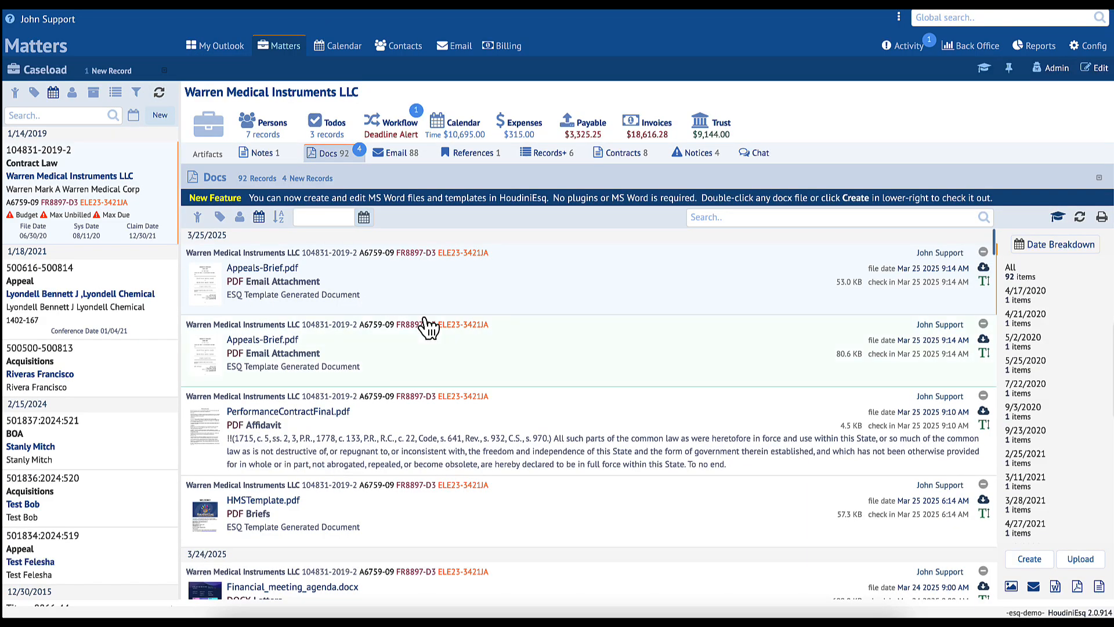
- Generate a merged Word document for the matter from the JIB template Appeals-Brief.docx
left_click(1023, 558)
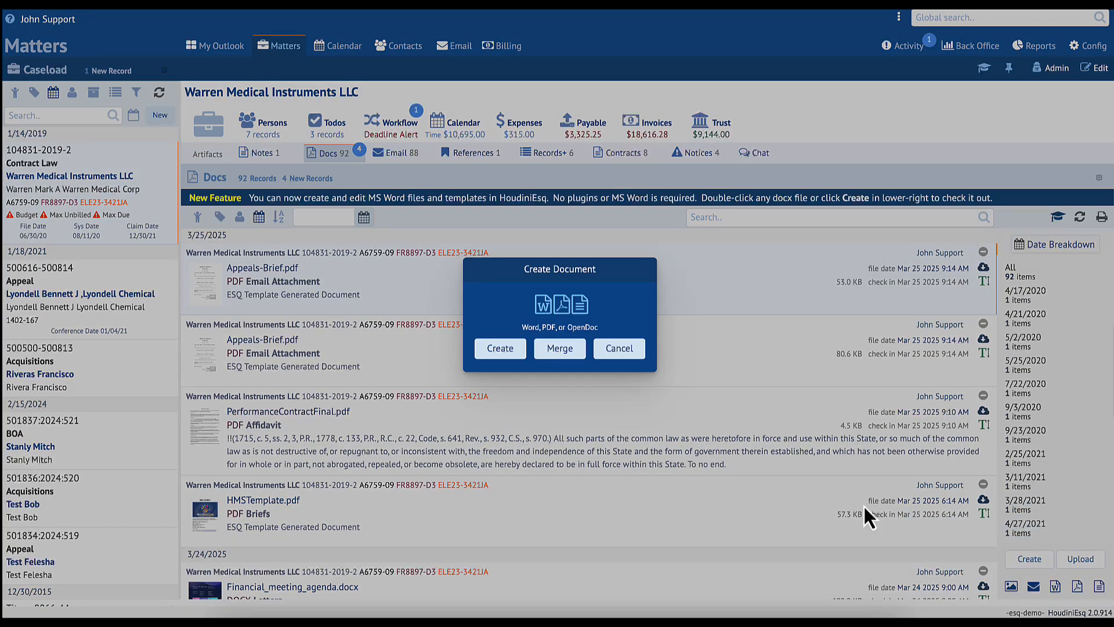
left_click(560, 351)
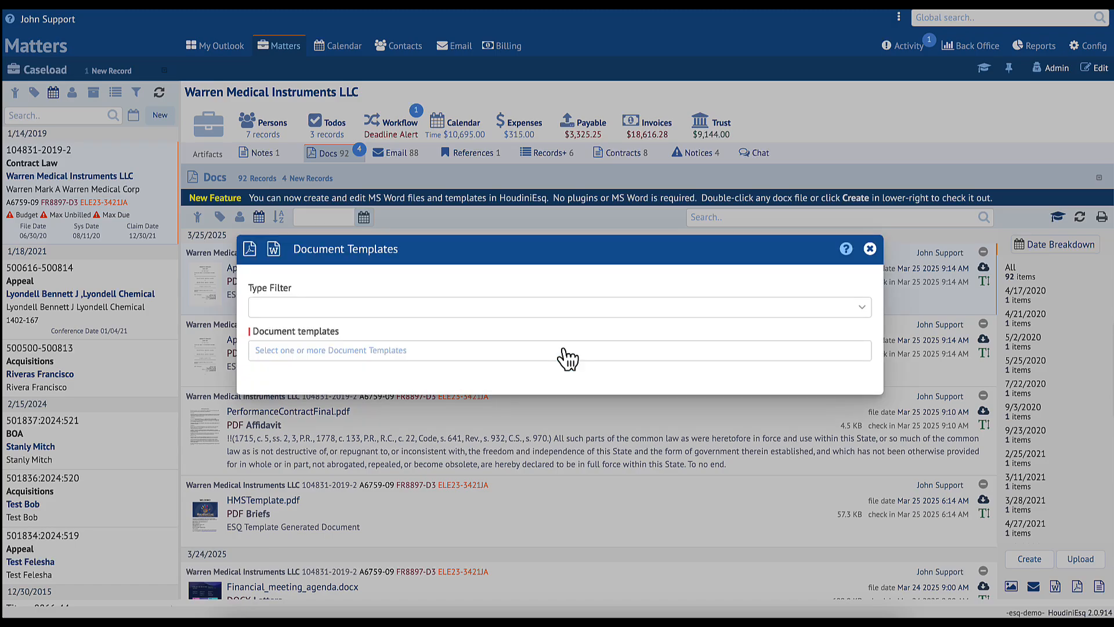
left_click(430, 305)
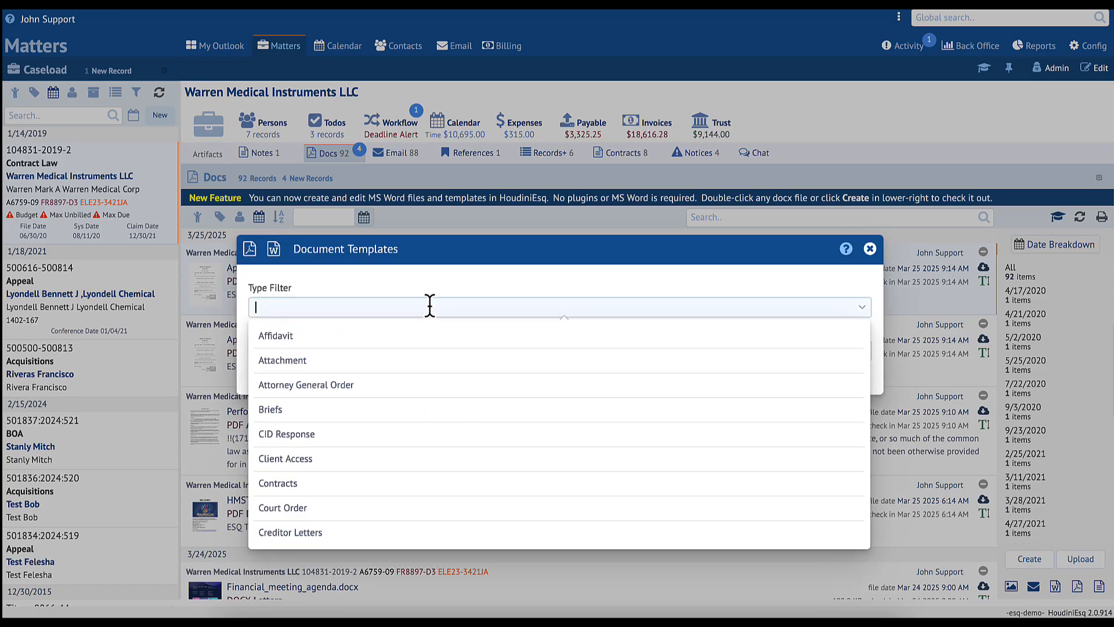
type("jib")
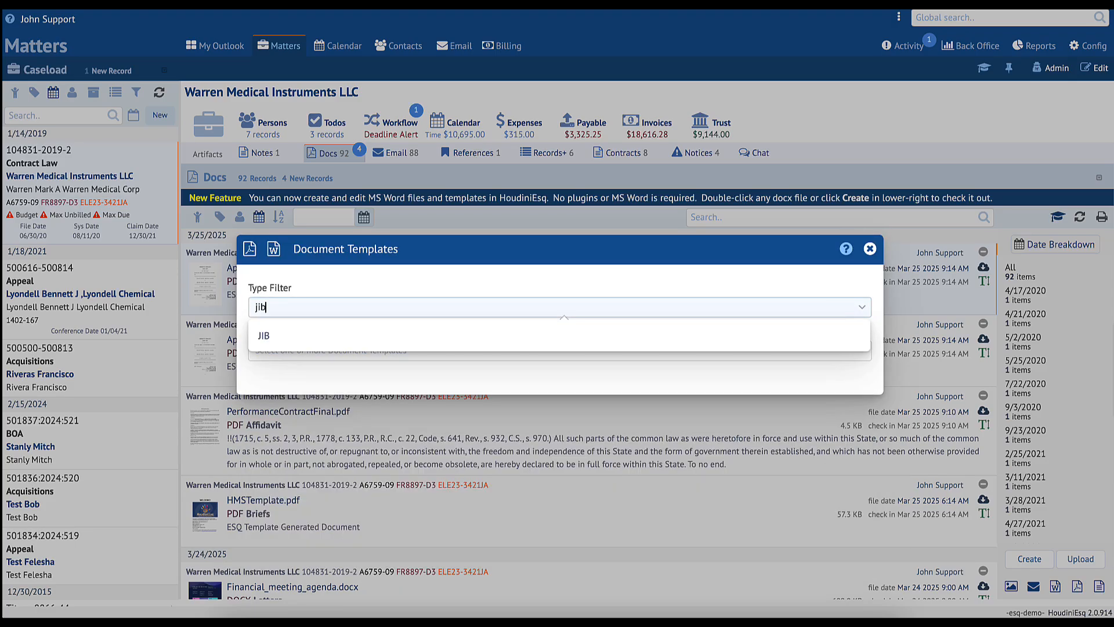
left_click(433, 338)
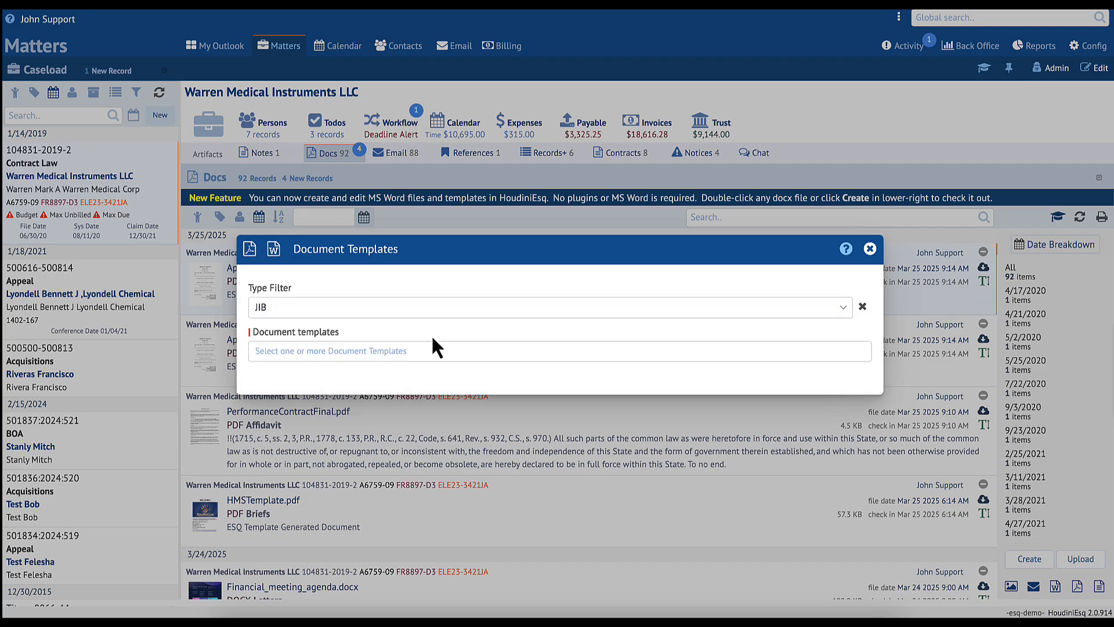
left_click(383, 350)
left_click(377, 384)
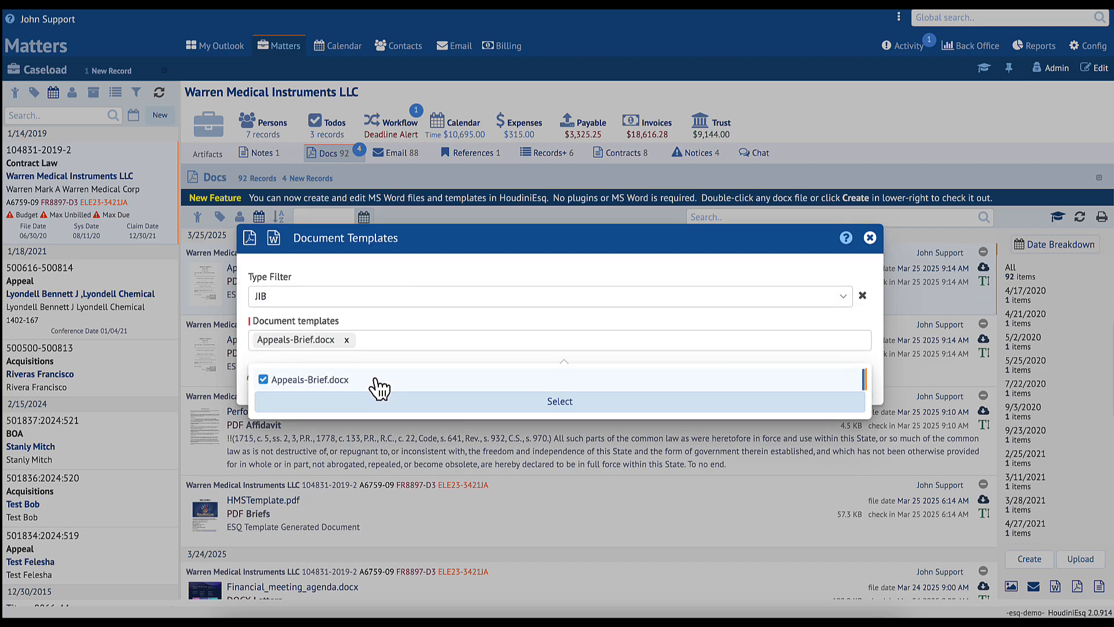
left_click(482, 406)
left_click(753, 390)
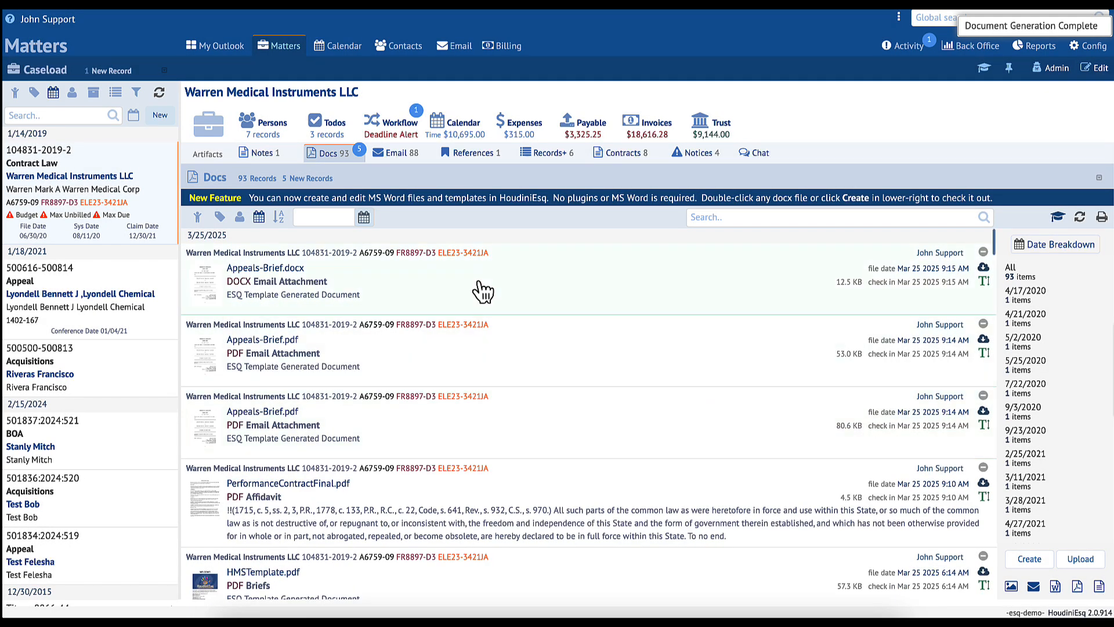
- Open the generated Appeals-Brief.docx, check the merged text after "[Lower Court County], ss.", and return to the document list
double_click(596, 268)
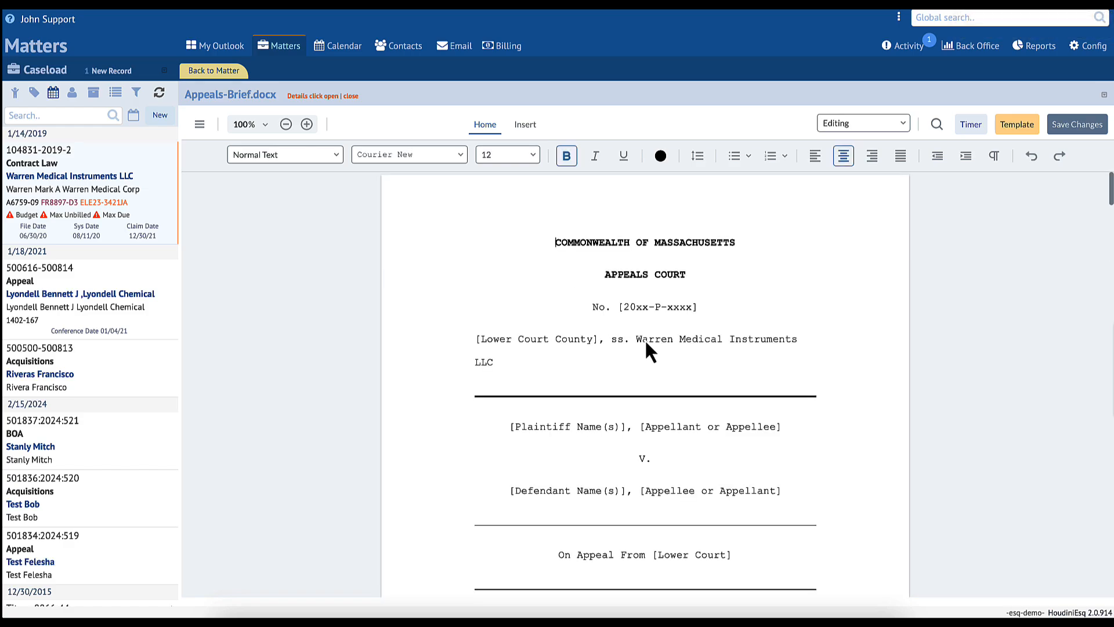
left_click_drag(637, 338, 816, 335)
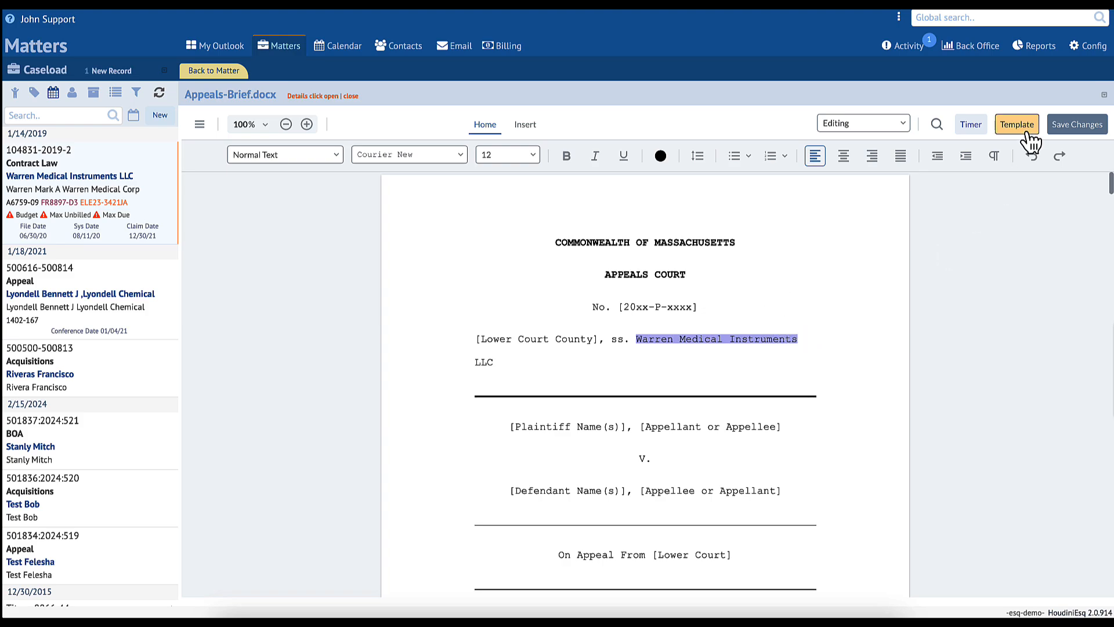
left_click(227, 83)
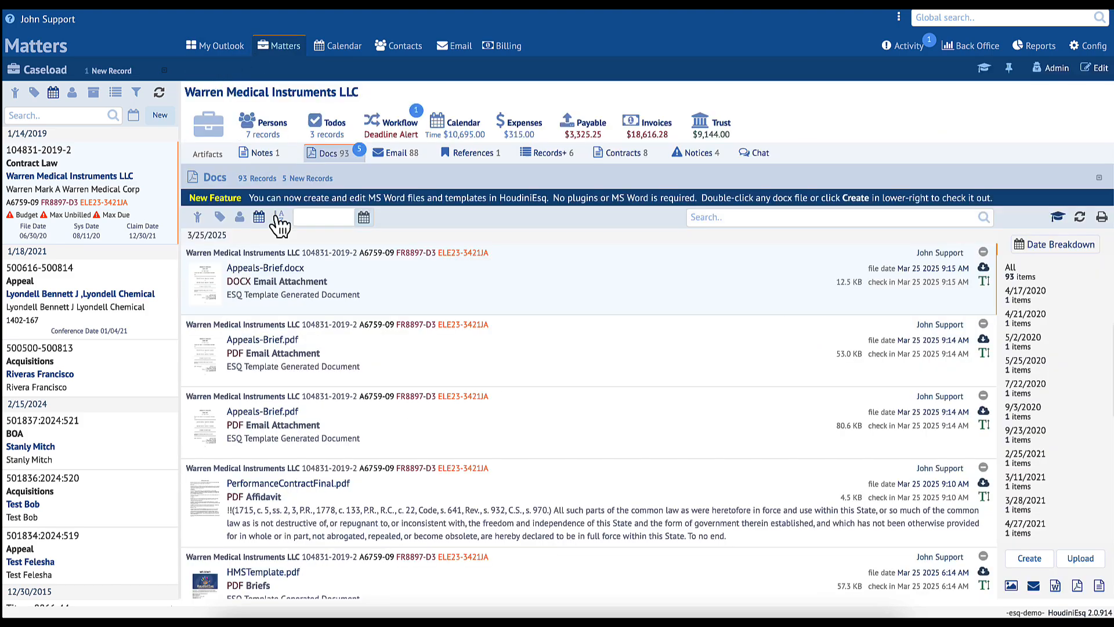